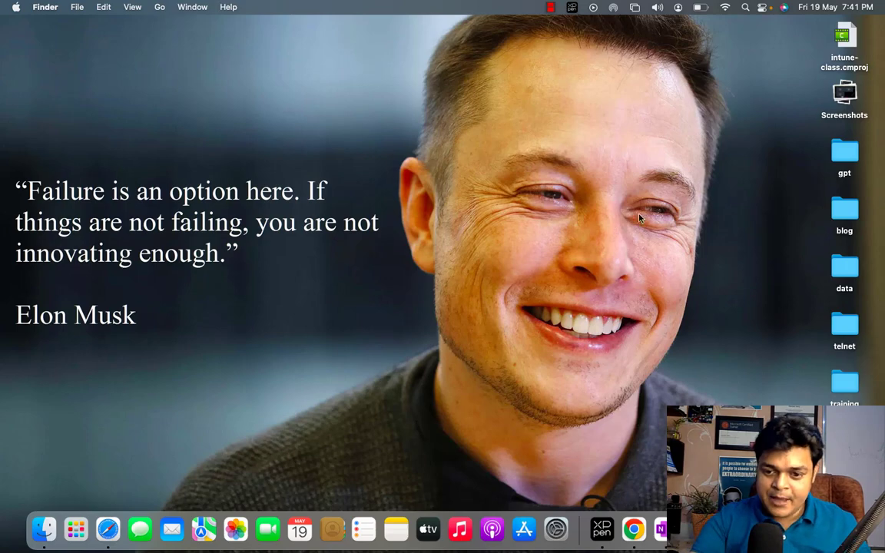
- Switch to OneNote, open the blank page in New Section 10 and hide the notebook navigation
{"action": "left_click", "coordinate": [659, 529]}
{"action": "left_click", "coordinate": [14, 101]}
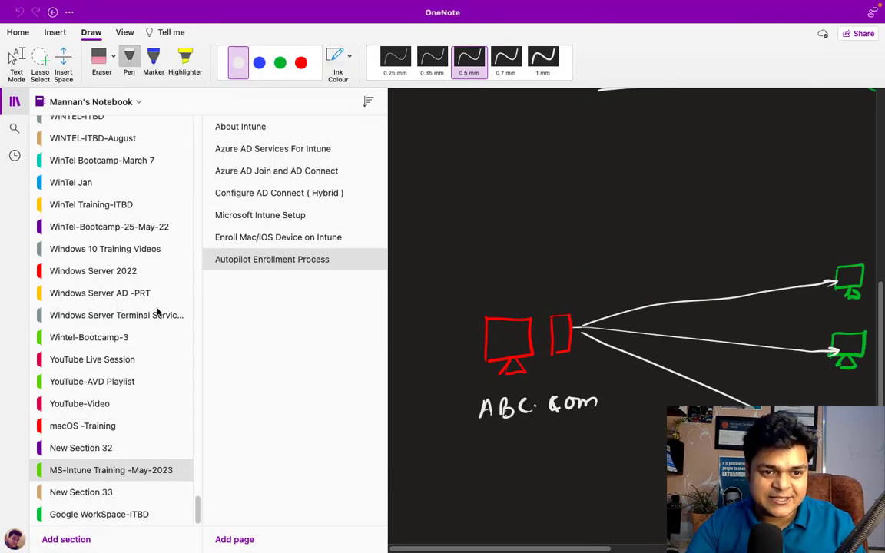
{"action": "scroll", "coordinate": [113, 427], "scroll_direction": "up", "scroll_amount": 10}
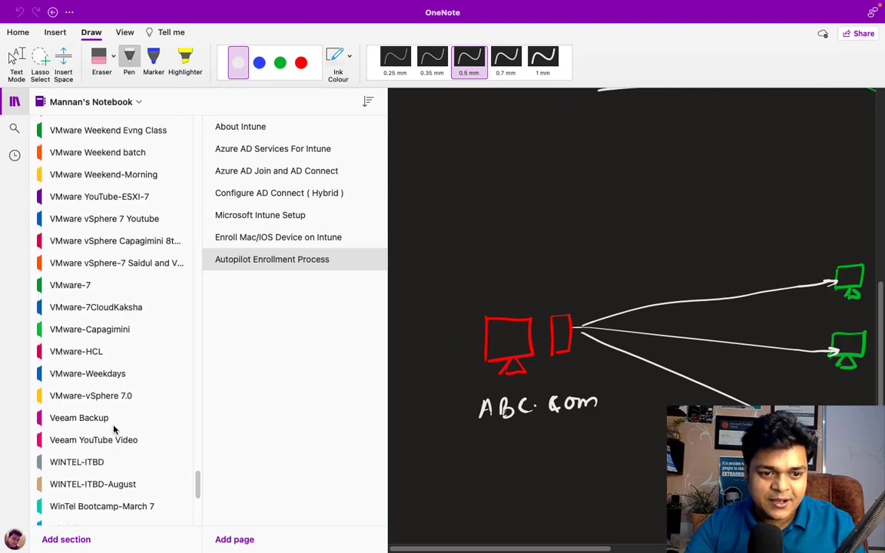
{"action": "scroll", "coordinate": [113, 427], "scroll_direction": "up", "scroll_amount": 15}
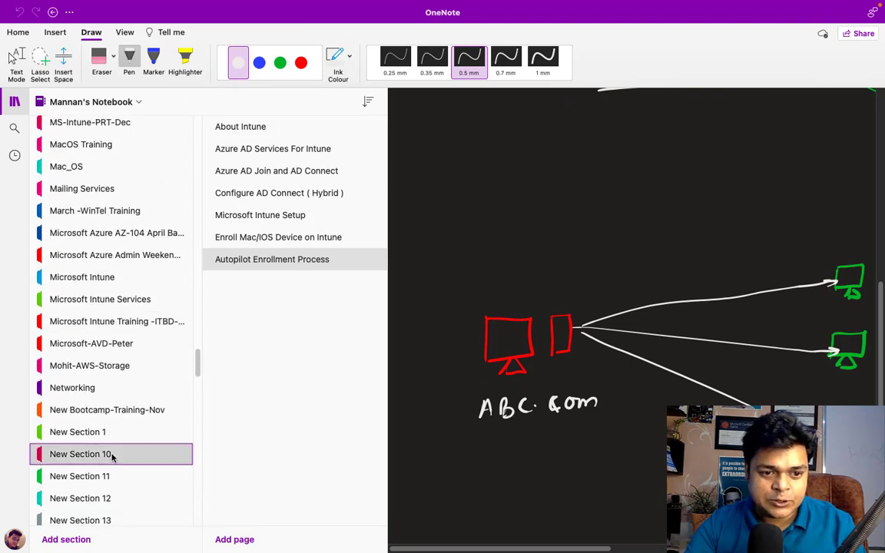
{"action": "left_click", "coordinate": [111, 453]}
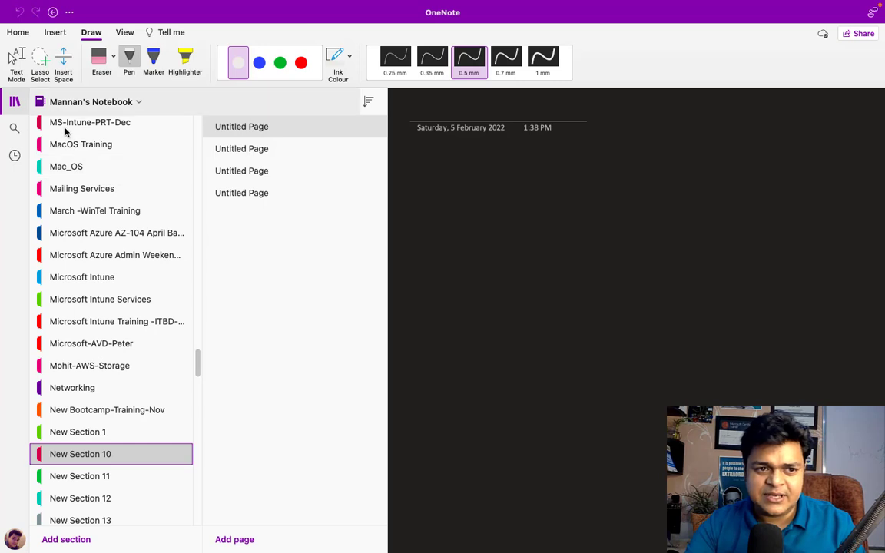
{"action": "left_click", "coordinate": [18, 105]}
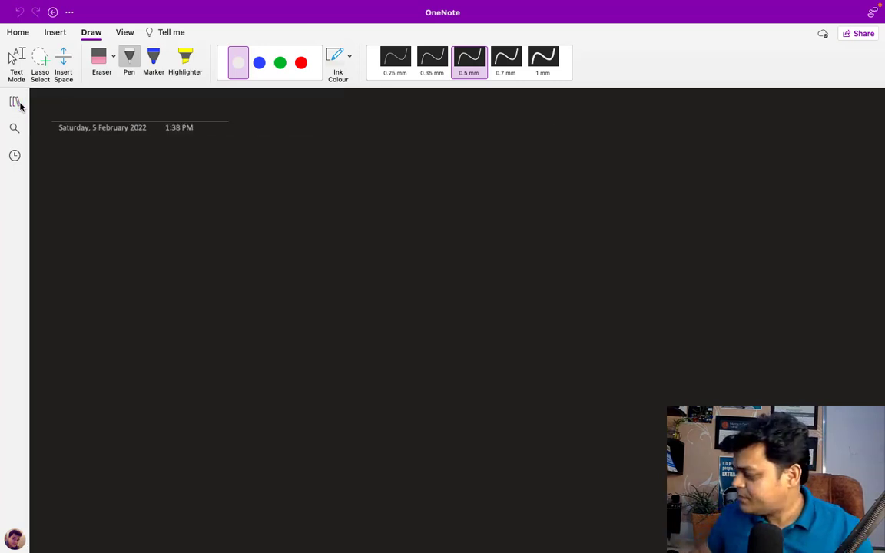
- Draw a green monitor near the middle of the page and handwrite "Veeam-Backup" above it
{"action": "left_click", "coordinate": [279, 62]}
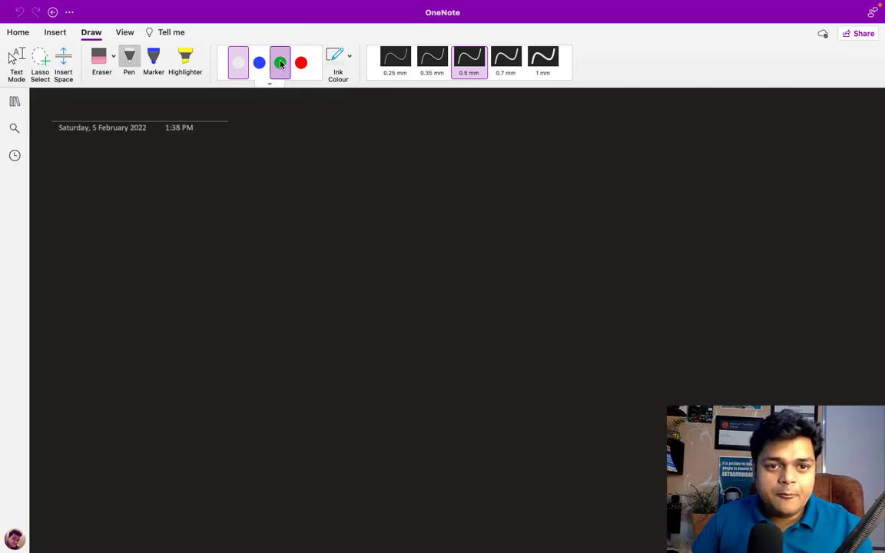
{"action": "mouse_move", "coordinate": [413, 233]}
{"action": "left_mouse_down"}
{"action": "mouse_move", "coordinate": [414, 269]}
{"action": "mouse_move", "coordinate": [448, 234]}
{"action": "mouse_move", "coordinate": [455, 268]}
{"action": "mouse_move", "coordinate": [412, 269]}
{"action": "mouse_move", "coordinate": [410, 236]}
{"action": "mouse_move", "coordinate": [457, 234]}
{"action": "left_mouse_up"}
{"action": "mouse_move", "coordinate": [432, 268]}
{"action": "left_mouse_down"}
{"action": "mouse_move", "coordinate": [422, 278]}
{"action": "mouse_move", "coordinate": [433, 269]}
{"action": "left_mouse_up"}
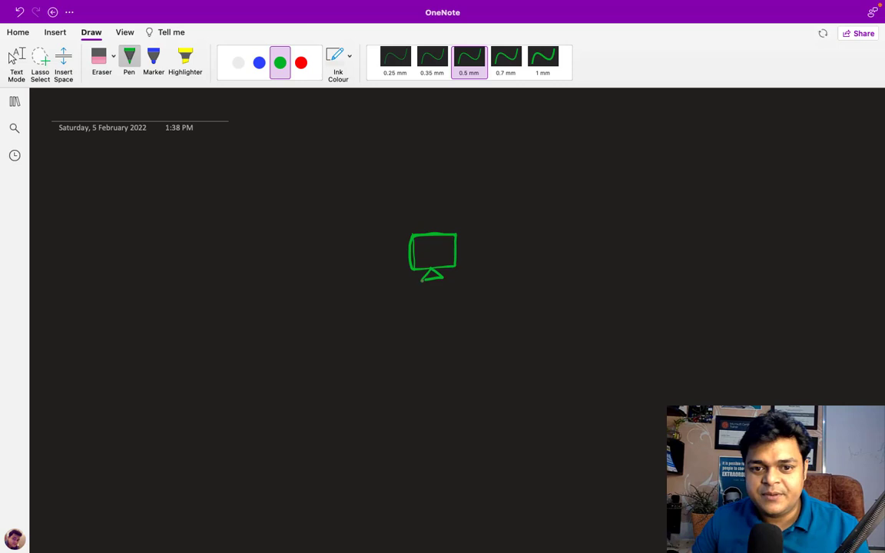
{"action": "left_click_drag", "start_coordinate": [407, 212], "coordinate": [574, 216]}
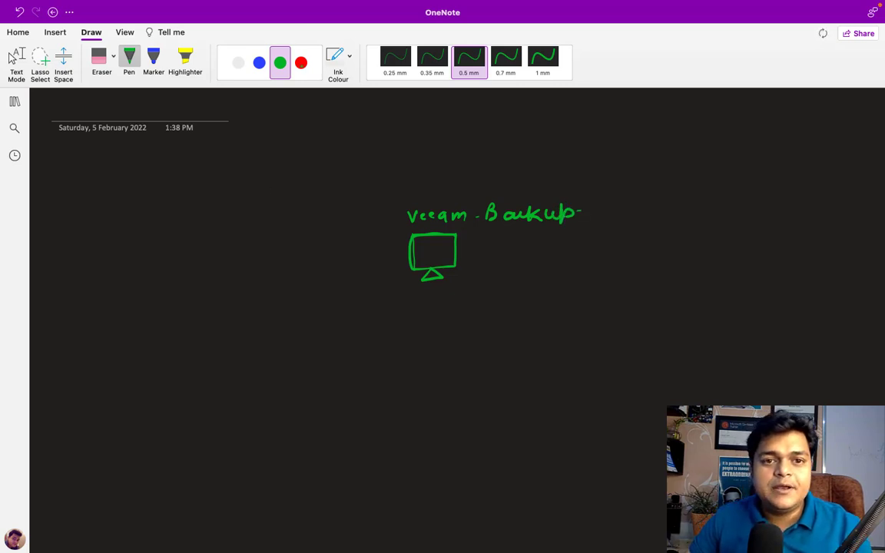
- Draw a white desktop computer with a small tower beside it, to the upper left of the Veeam monitor
{"action": "left_click", "coordinate": [300, 62]}
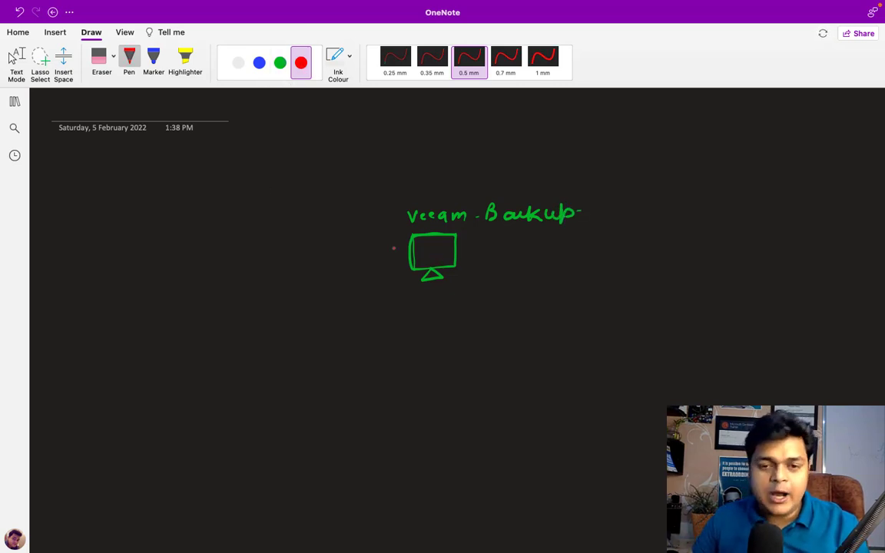
{"action": "left_click", "coordinate": [238, 63]}
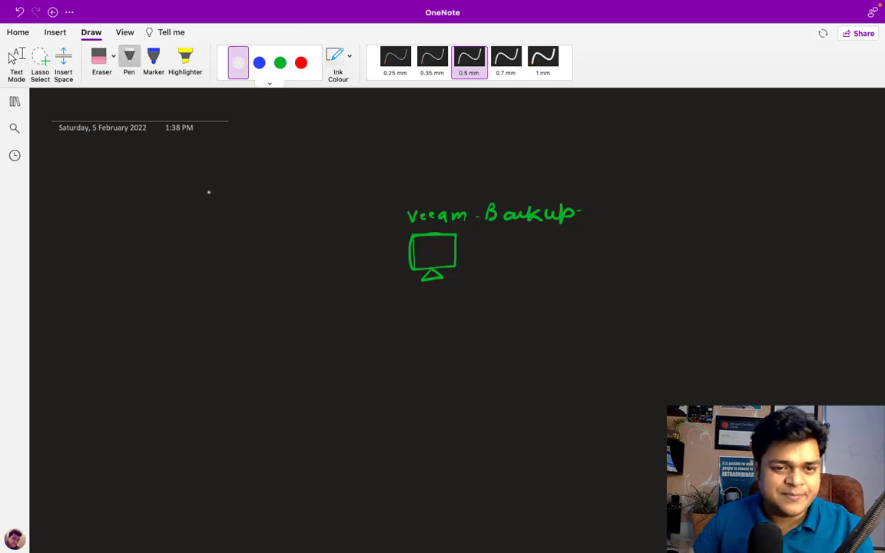
{"action": "mouse_move", "coordinate": [153, 174]}
{"action": "left_mouse_down"}
{"action": "mouse_move", "coordinate": [152, 189]}
{"action": "mouse_move", "coordinate": [182, 175]}
{"action": "mouse_move", "coordinate": [152, 198]}
{"action": "mouse_move", "coordinate": [161, 205]}
{"action": "mouse_move", "coordinate": [211, 197]}
{"action": "mouse_move", "coordinate": [194, 177]}
{"action": "left_mouse_up"}
{"action": "left_click", "coordinate": [203, 184]}
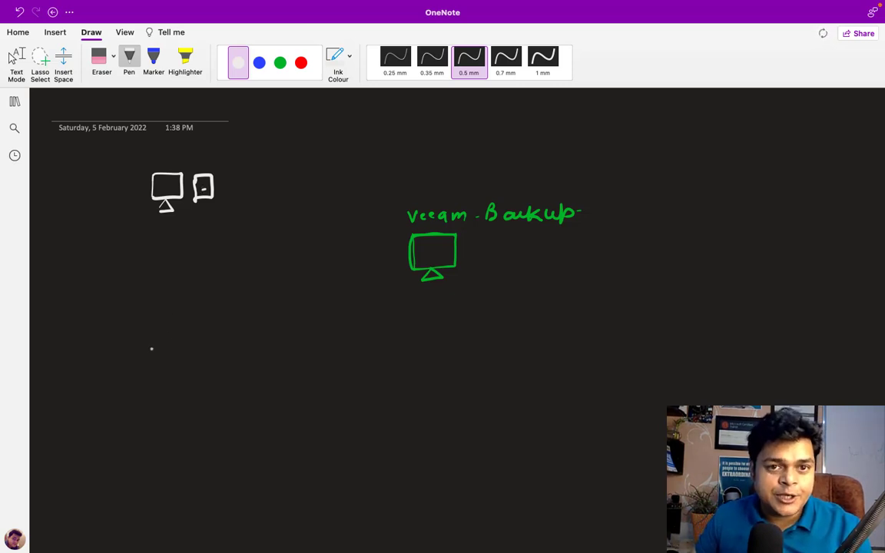
- Draw a green upright rectangle below the white computer and a white upright rectangle beneath that one
{"action": "left_click", "coordinate": [279, 63]}
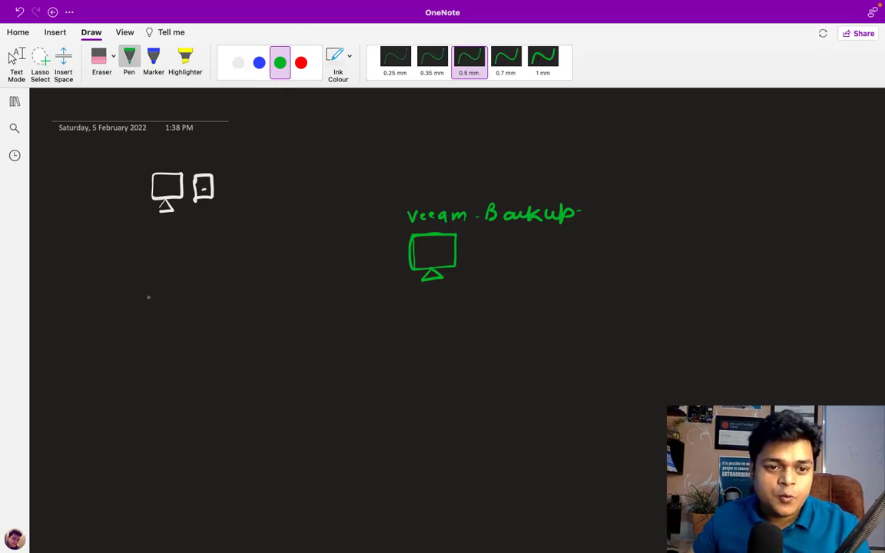
{"action": "mouse_move", "coordinate": [152, 274]}
{"action": "left_mouse_down"}
{"action": "mouse_move", "coordinate": [152, 318]}
{"action": "mouse_move", "coordinate": [187, 273]}
{"action": "left_mouse_up"}
{"action": "mouse_move", "coordinate": [186, 320]}
{"action": "left_mouse_down"}
{"action": "mouse_move", "coordinate": [152, 321]}
{"action": "mouse_move", "coordinate": [152, 272]}
{"action": "left_mouse_up"}
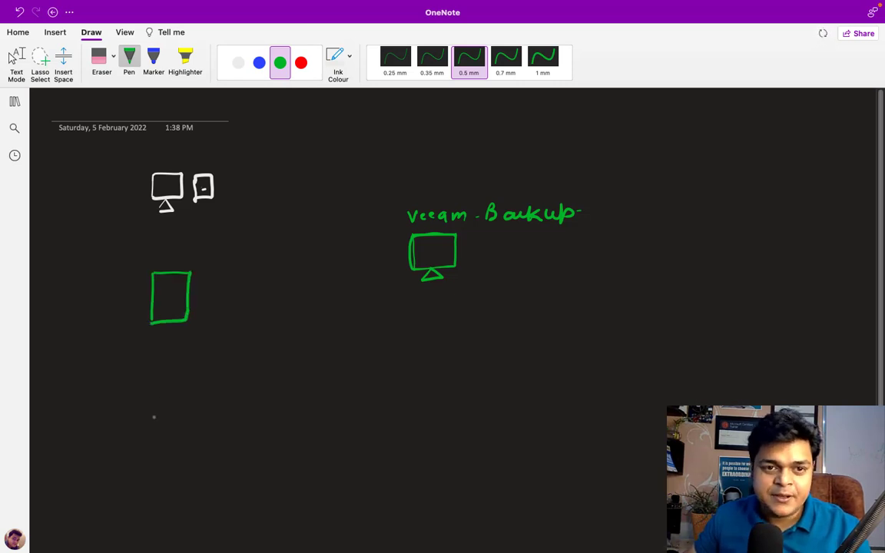
{"action": "left_click", "coordinate": [238, 63]}
{"action": "mouse_move", "coordinate": [149, 395]}
{"action": "left_mouse_down"}
{"action": "mouse_move", "coordinate": [147, 440]}
{"action": "mouse_move", "coordinate": [181, 392]}
{"action": "mouse_move", "coordinate": [181, 438]}
{"action": "mouse_move", "coordinate": [147, 439]}
{"action": "left_mouse_up"}
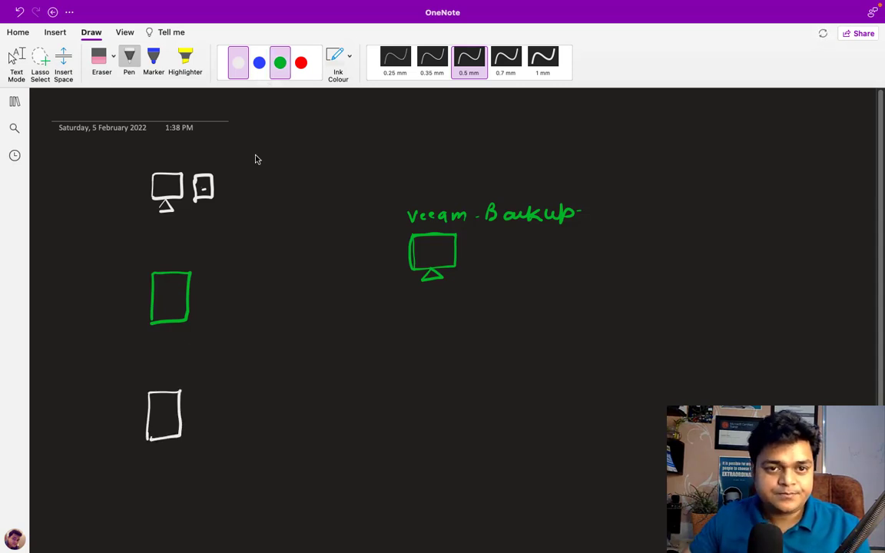
- Handwrite red labels, "Physical-PC" under the white computer and "ESXI-Host" under the green rectangle
{"action": "left_click", "coordinate": [300, 62]}
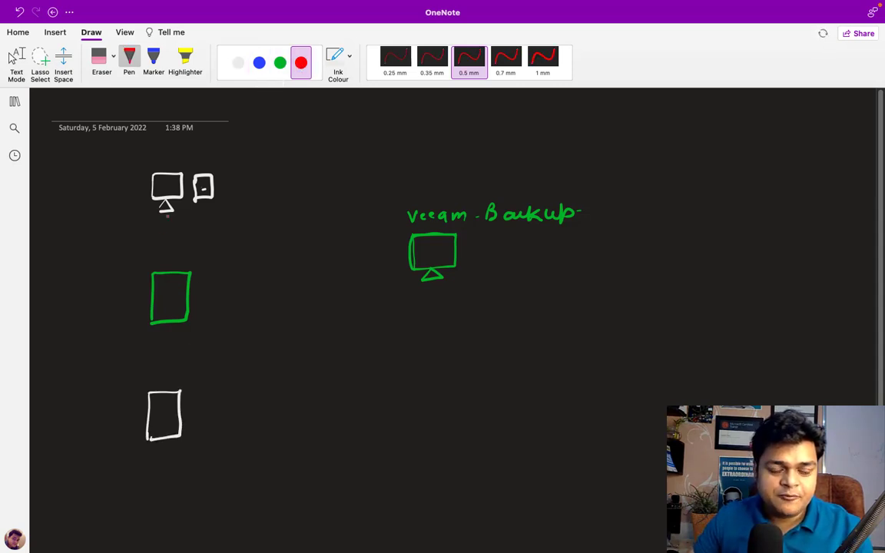
{"action": "mouse_move", "coordinate": [161, 223]}
{"action": "left_mouse_down"}
{"action": "mouse_move", "coordinate": [162, 239]}
{"action": "mouse_move", "coordinate": [168, 230]}
{"action": "mouse_move", "coordinate": [184, 241]}
{"action": "mouse_move", "coordinate": [225, 234]}
{"action": "left_mouse_up"}
{"action": "left_click", "coordinate": [201, 223]}
{"action": "mouse_move", "coordinate": [229, 222]}
{"action": "left_mouse_down"}
{"action": "mouse_move", "coordinate": [229, 234]}
{"action": "mouse_move", "coordinate": [246, 228]}
{"action": "mouse_move", "coordinate": [248, 239]}
{"action": "left_mouse_up"}
{"action": "left_click_drag", "start_coordinate": [249, 223], "coordinate": [272, 235]}
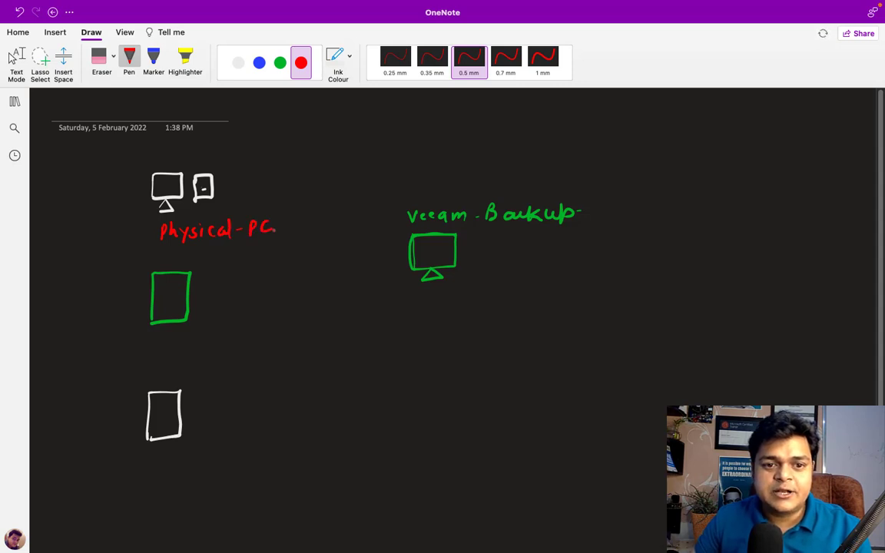
{"action": "mouse_move", "coordinate": [158, 337]}
{"action": "left_mouse_down"}
{"action": "mouse_move", "coordinate": [151, 350]}
{"action": "mouse_move", "coordinate": [177, 347]}
{"action": "left_mouse_up"}
{"action": "mouse_move", "coordinate": [190, 337]}
{"action": "left_mouse_down"}
{"action": "mouse_move", "coordinate": [194, 349]}
{"action": "mouse_move", "coordinate": [225, 341]}
{"action": "left_mouse_up"}
{"action": "mouse_move", "coordinate": [224, 335]}
{"action": "left_mouse_down"}
{"action": "mouse_move", "coordinate": [225, 347]}
{"action": "mouse_move", "coordinate": [230, 336]}
{"action": "mouse_move", "coordinate": [252, 347]}
{"action": "mouse_move", "coordinate": [259, 333]}
{"action": "left_mouse_up"}
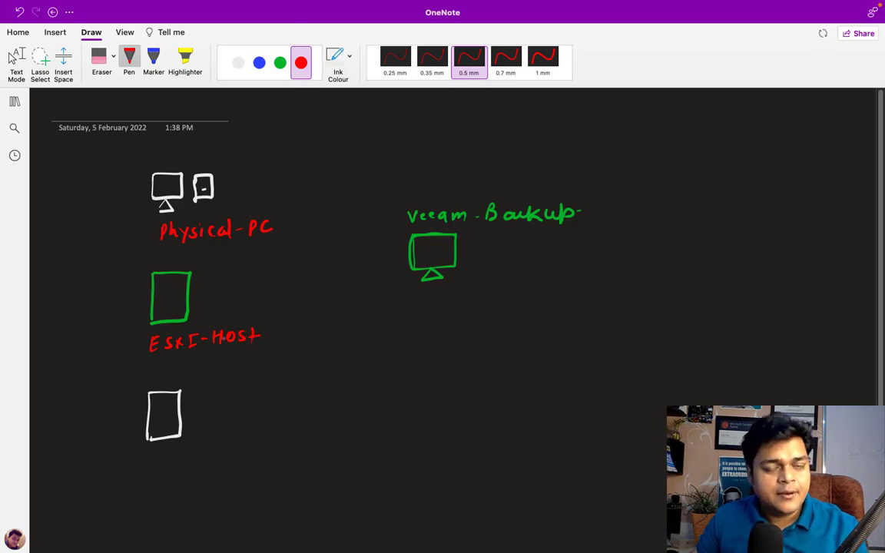
- Handwrite the green label "Hyper-V" under the lowest white rectangle
{"action": "left_click", "coordinate": [280, 62]}
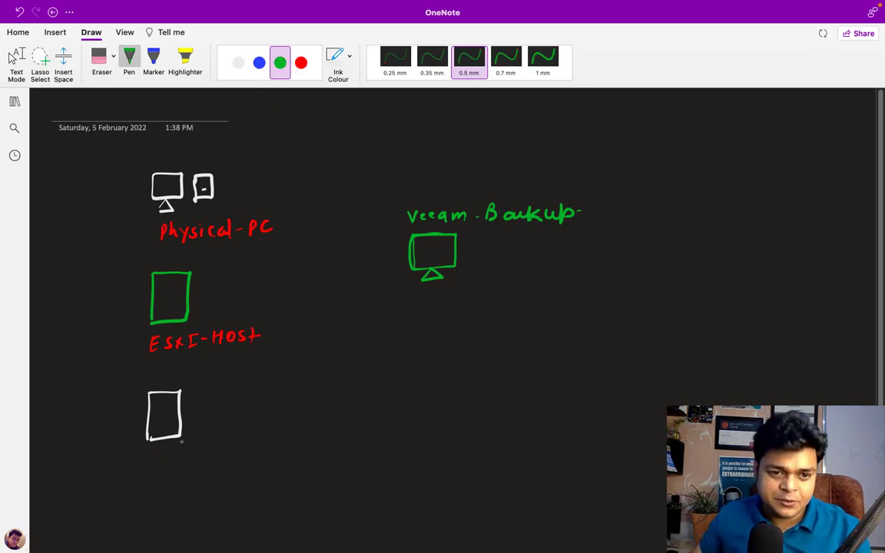
{"action": "left_click_drag", "start_coordinate": [148, 454], "coordinate": [148, 470]}
{"action": "left_click_drag", "start_coordinate": [148, 463], "coordinate": [156, 461]}
{"action": "mouse_move", "coordinate": [158, 453]}
{"action": "left_mouse_down"}
{"action": "mouse_move", "coordinate": [157, 469]}
{"action": "mouse_move", "coordinate": [169, 464]}
{"action": "left_mouse_up"}
{"action": "mouse_move", "coordinate": [172, 455]}
{"action": "left_mouse_down"}
{"action": "mouse_move", "coordinate": [168, 470]}
{"action": "mouse_move", "coordinate": [178, 472]}
{"action": "mouse_move", "coordinate": [178, 464]}
{"action": "mouse_move", "coordinate": [238, 452]}
{"action": "left_mouse_up"}
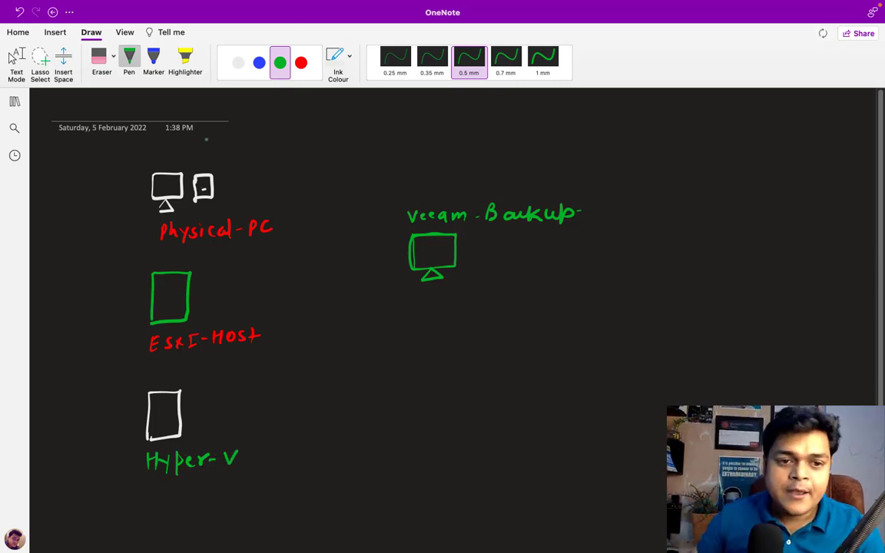
- Draw white arrows from the physical PC, the ESXi host and the Hyper-V host to the Veeam backup monitor
{"action": "left_click", "coordinate": [238, 62]}
{"action": "mouse_move", "coordinate": [221, 185]}
{"action": "left_mouse_down"}
{"action": "mouse_move", "coordinate": [404, 241]}
{"action": "mouse_move", "coordinate": [399, 250]}
{"action": "left_mouse_up"}
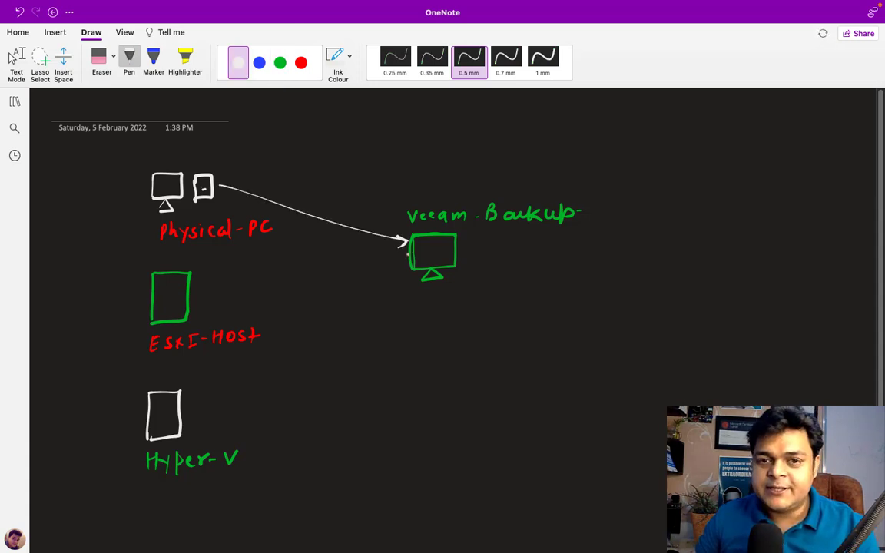
{"action": "left_click_drag", "start_coordinate": [197, 289], "coordinate": [427, 261]}
{"action": "left_click_drag", "start_coordinate": [417, 255], "coordinate": [420, 267]}
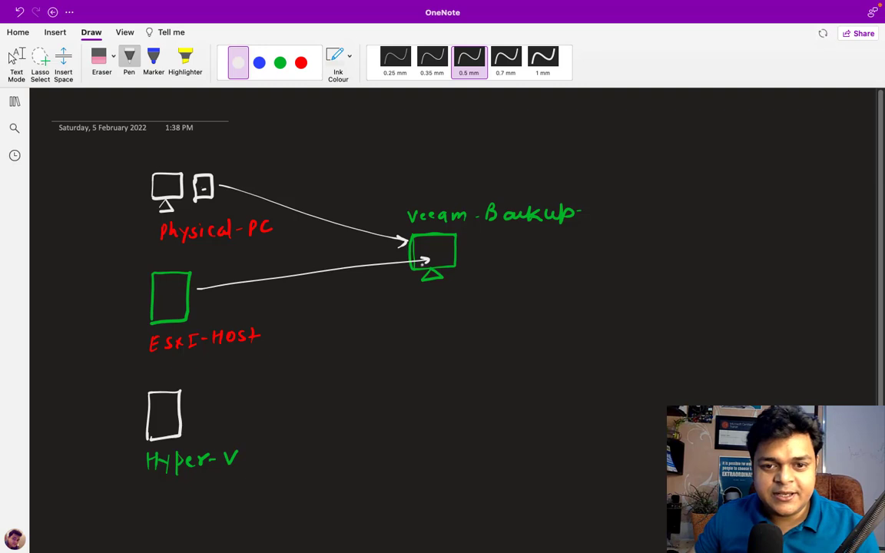
{"action": "left_click_drag", "start_coordinate": [197, 397], "coordinate": [408, 269]}
{"action": "left_click_drag", "start_coordinate": [401, 272], "coordinate": [408, 278]}
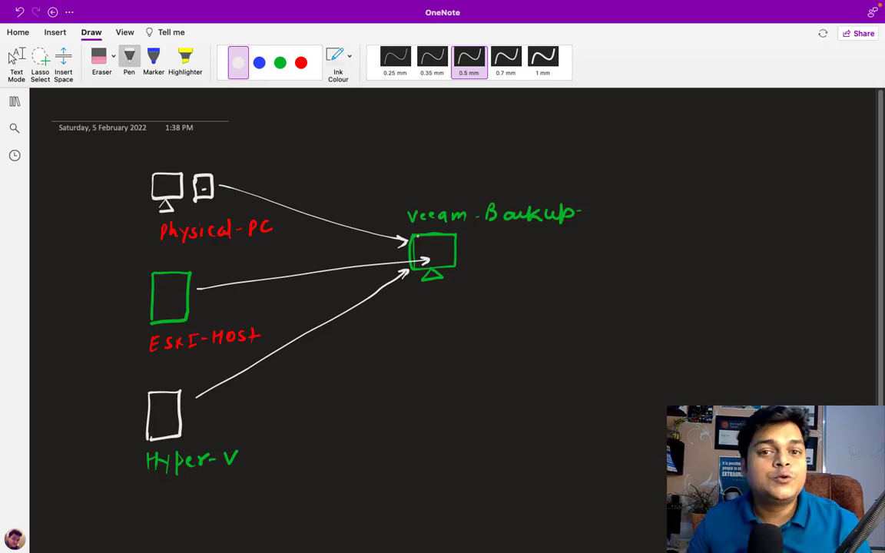
- Draw two blue lines from the Veeam backup monitor to the right, ending at a blue box
{"action": "left_click", "coordinate": [279, 63]}
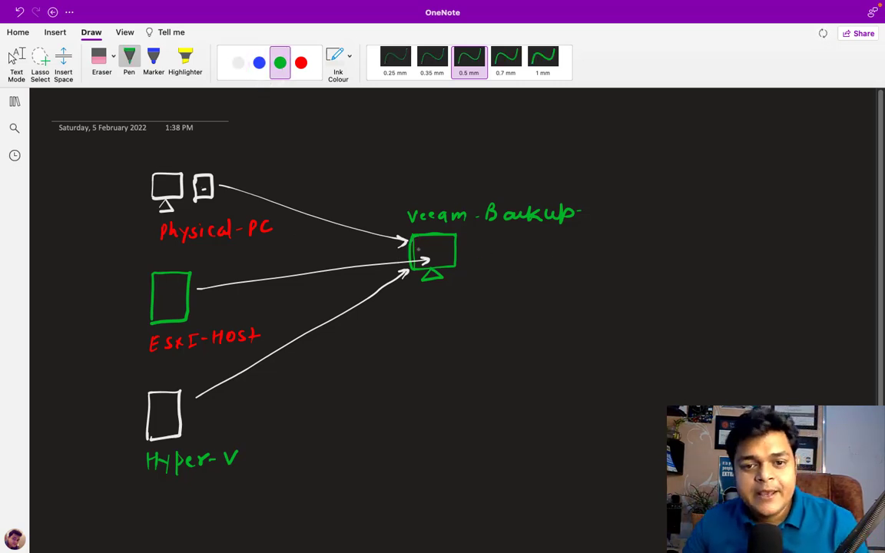
{"action": "left_click", "coordinate": [259, 63]}
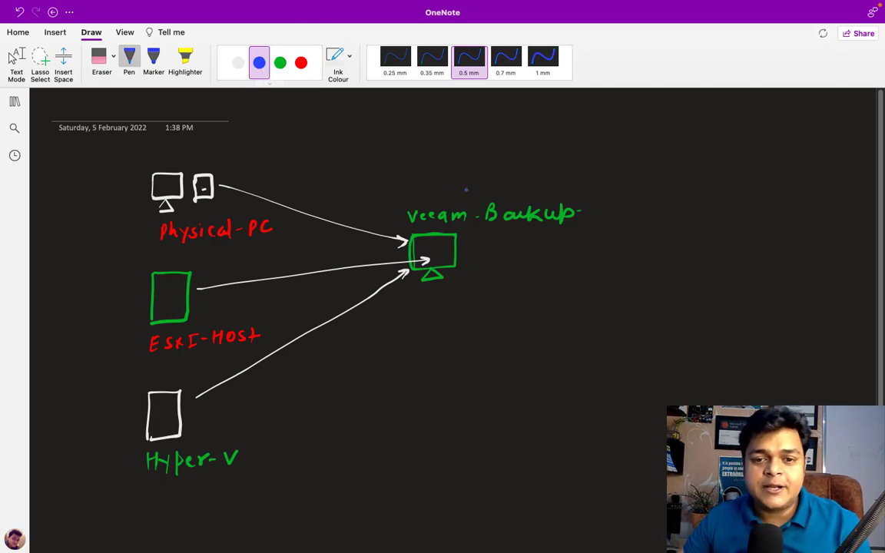
{"action": "left_click_drag", "start_coordinate": [472, 247], "coordinate": [523, 247]}
{"action": "left_click_drag", "start_coordinate": [579, 249], "coordinate": [659, 251]}
{"action": "left_click_drag", "start_coordinate": [477, 262], "coordinate": [652, 268]}
{"action": "mouse_move", "coordinate": [657, 234]}
{"action": "left_mouse_down"}
{"action": "mouse_move", "coordinate": [655, 286]}
{"action": "mouse_move", "coordinate": [720, 228]}
{"action": "left_mouse_up"}
{"action": "mouse_move", "coordinate": [705, 299]}
{"action": "left_mouse_down"}
{"action": "mouse_move", "coordinate": [642, 255]}
{"action": "mouse_move", "coordinate": [718, 226]}
{"action": "left_mouse_up"}
- Handwrite "Storage" in blue above the blue box and add strokes at the Veeam end of its connecting lines
{"action": "mouse_move", "coordinate": [650, 195]}
{"action": "left_mouse_down"}
{"action": "mouse_move", "coordinate": [644, 205]}
{"action": "mouse_move", "coordinate": [665, 206]}
{"action": "left_mouse_up"}
{"action": "left_click_drag", "start_coordinate": [656, 200], "coordinate": [733, 201]}
{"action": "left_click_drag", "start_coordinate": [736, 198], "coordinate": [743, 196]}
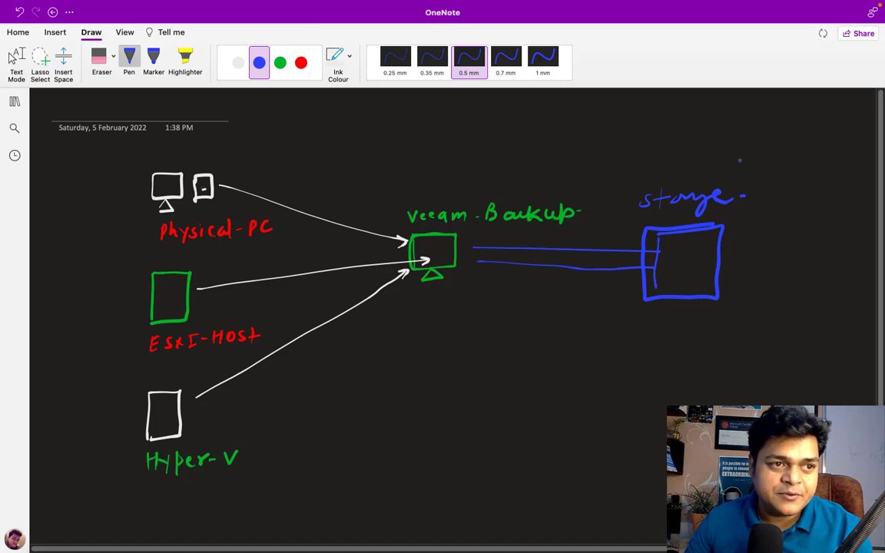
{"action": "left_click_drag", "start_coordinate": [465, 263], "coordinate": [603, 251]}
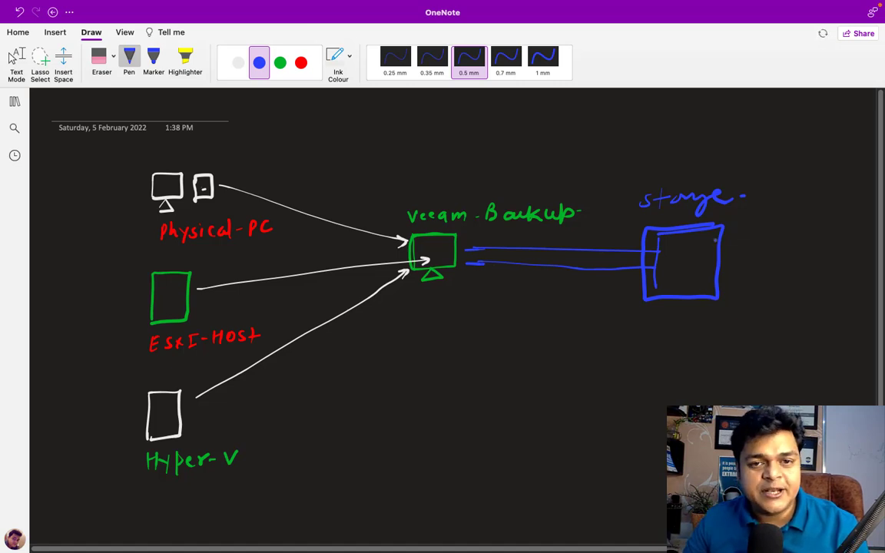
- Handwrite "Repository" in blue below the storage box
{"action": "mouse_move", "coordinate": [647, 329]}
{"action": "left_mouse_down"}
{"action": "mouse_move", "coordinate": [646, 349]}
{"action": "mouse_move", "coordinate": [662, 348]}
{"action": "left_mouse_up"}
{"action": "left_click_drag", "start_coordinate": [663, 340], "coordinate": [675, 345]}
{"action": "mouse_move", "coordinate": [686, 335]}
{"action": "left_mouse_down"}
{"action": "mouse_move", "coordinate": [679, 344]}
{"action": "mouse_move", "coordinate": [692, 336]}
{"action": "left_mouse_up"}
{"action": "mouse_move", "coordinate": [702, 337]}
{"action": "left_mouse_down"}
{"action": "mouse_move", "coordinate": [696, 346]}
{"action": "mouse_move", "coordinate": [734, 336]}
{"action": "mouse_move", "coordinate": [744, 367]}
{"action": "left_mouse_up"}
{"action": "left_click", "coordinate": [708, 333]}
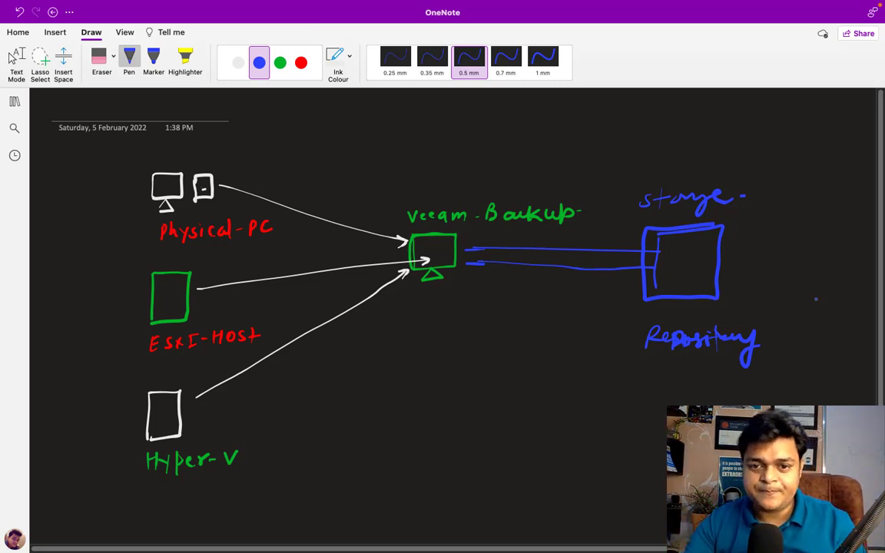
- Switch to Microsoft Remote Desktop, dismiss the disconnection message and reconnect to 192.168.1.5, accepting the unverified certificate
{"action": "key", "text": "ctrl+Left"}
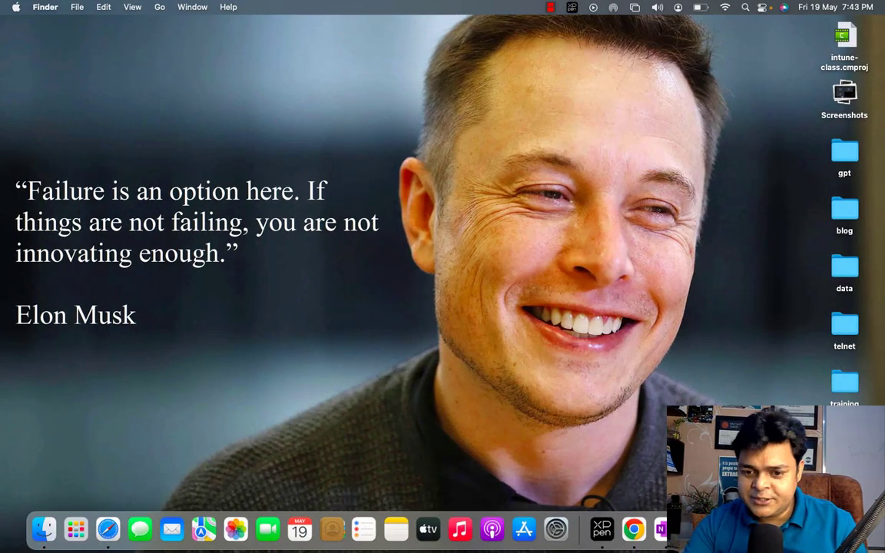
{"action": "key", "text": "ctrl+Right"}
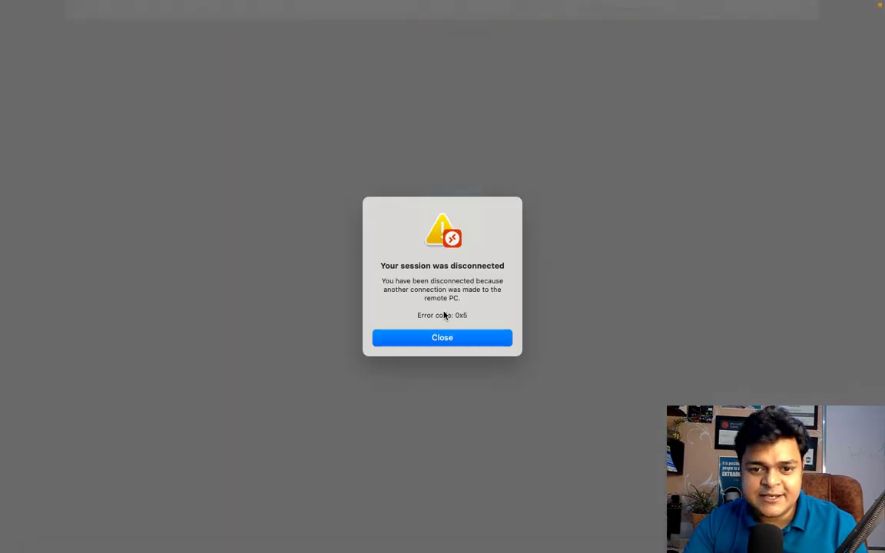
{"action": "left_click", "coordinate": [463, 340]}
{"action": "left_click", "coordinate": [803, 529]}
{"action": "double_click", "coordinate": [91, 103]}
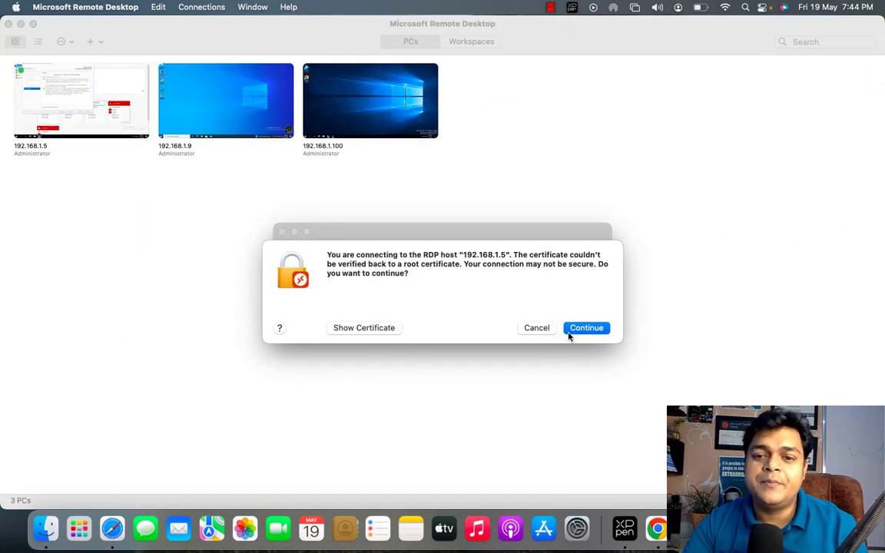
{"action": "left_click", "coordinate": [595, 330]}
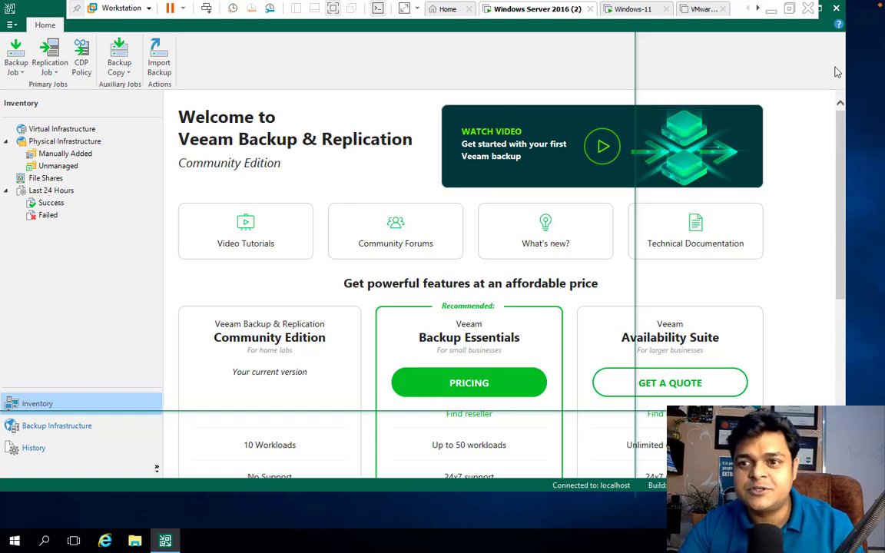
- Maximize the Veeam Backup & Replication console and open the Physical Infrastructure inventory with the primary job commands displayed
{"action": "left_click", "coordinate": [820, 11]}
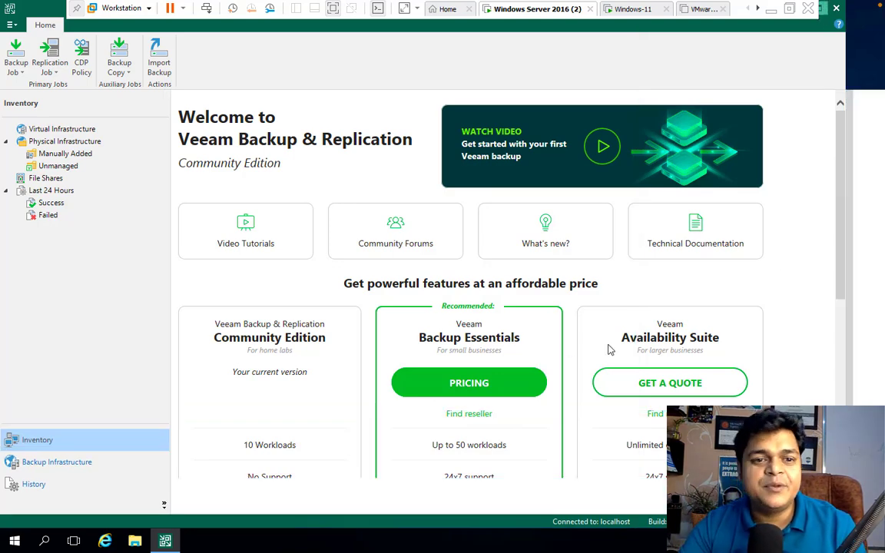
{"action": "left_click", "coordinate": [77, 142]}
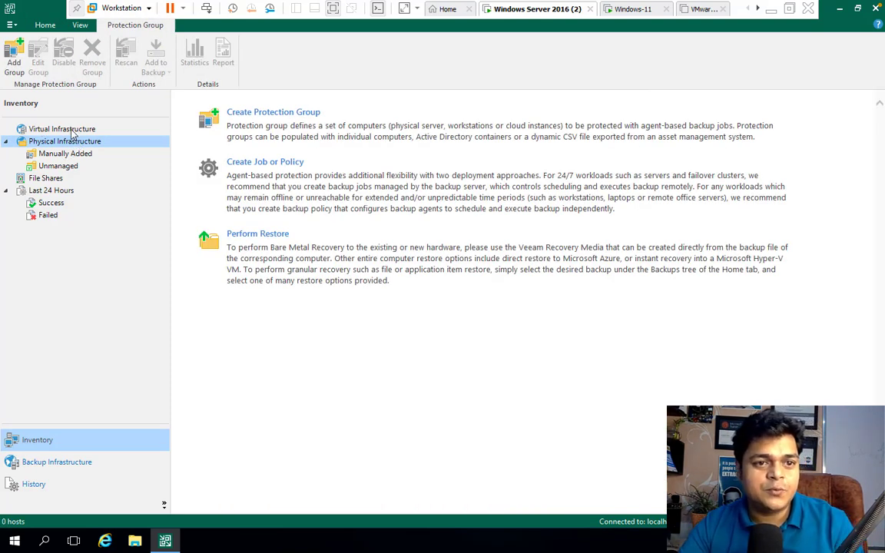
{"action": "left_click", "coordinate": [66, 127]}
{"action": "left_click", "coordinate": [63, 142]}
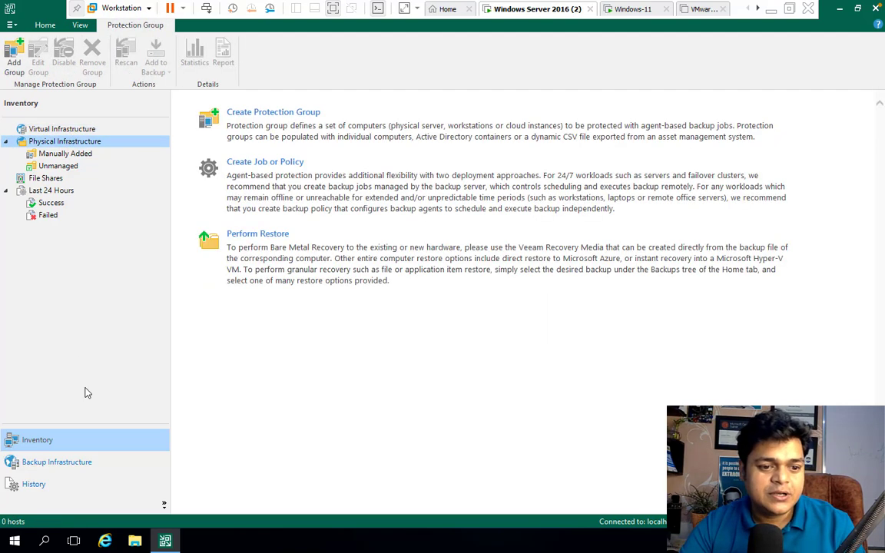
{"action": "left_click", "coordinate": [42, 25]}
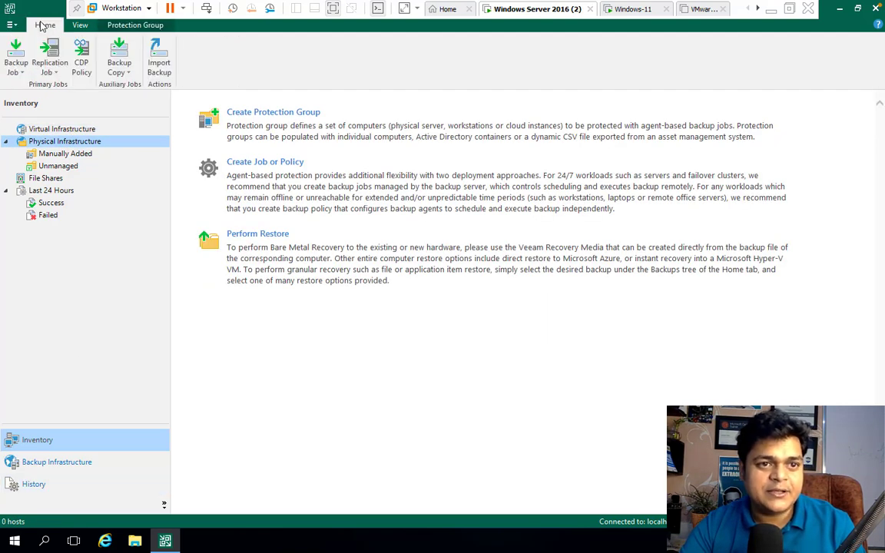
- Open the new backup job wizard for Windows computers to view its job types and management modes, and cancel it
{"action": "left_click", "coordinate": [15, 67]}
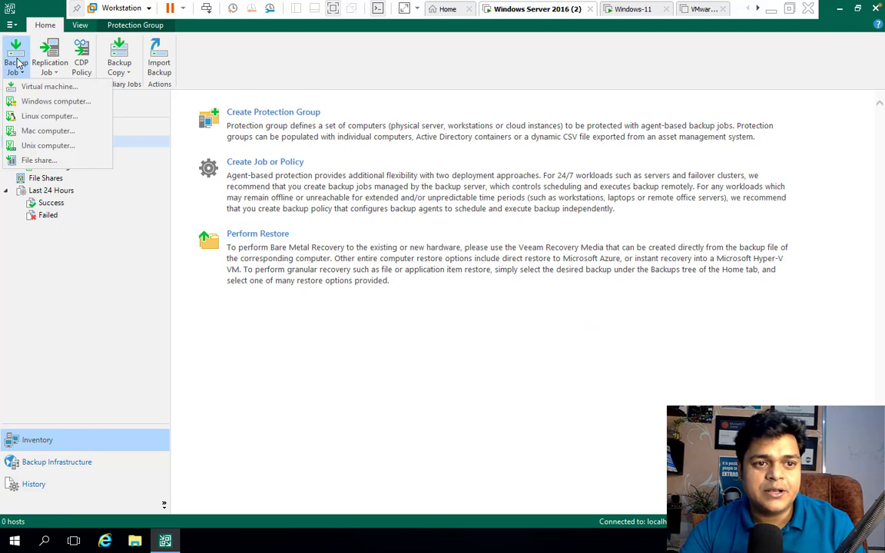
{"action": "left_click", "coordinate": [35, 101]}
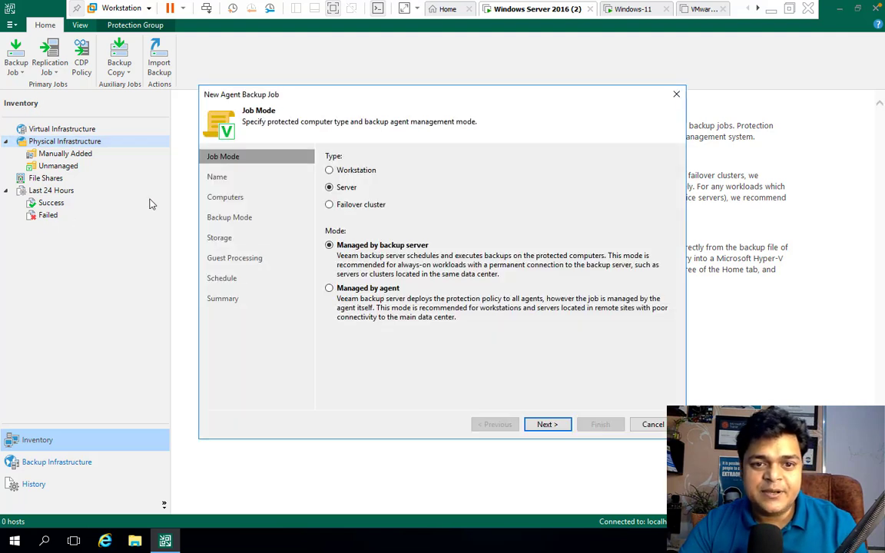
{"action": "left_click", "coordinate": [652, 424]}
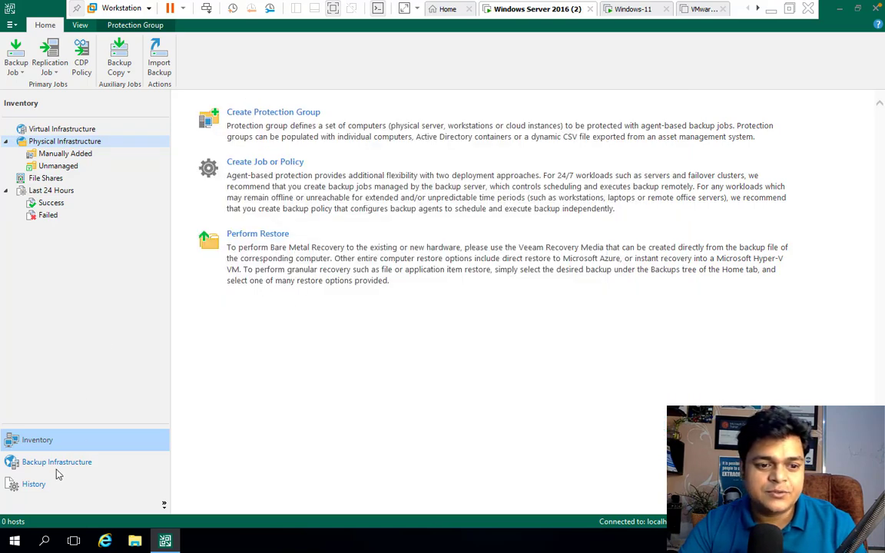
- View the computers in the Manually Added protection group and check the Windows-11 virtual machine's desktop before returning to Windows Server 2016 (2)
{"action": "left_click", "coordinate": [66, 156]}
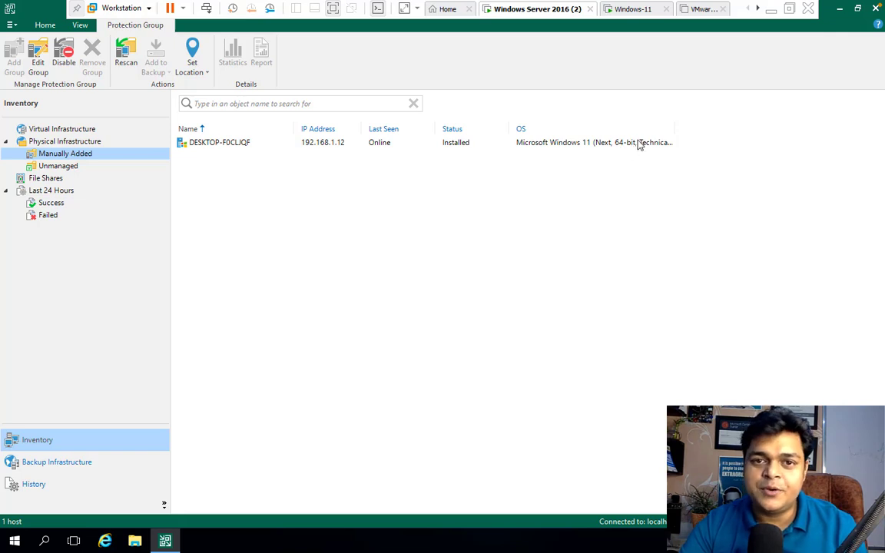
{"action": "left_click", "coordinate": [626, 10]}
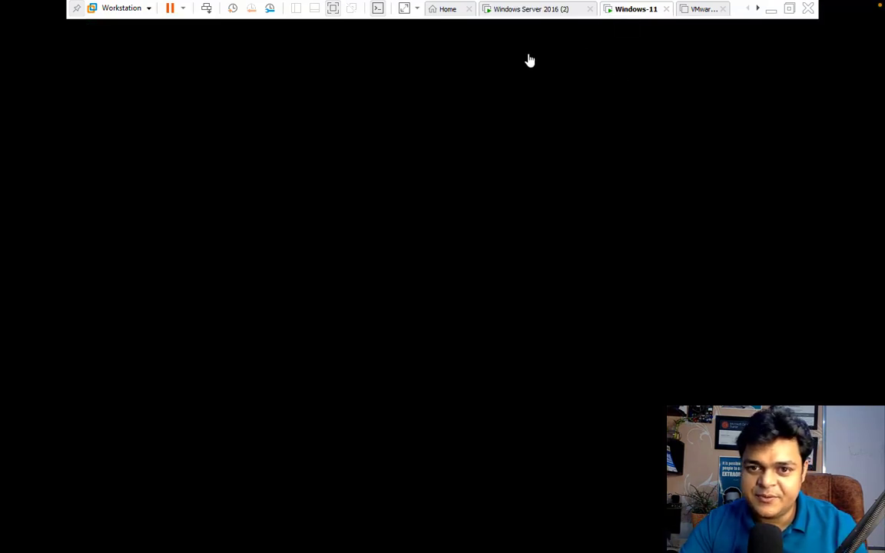
{"action": "left_click", "coordinate": [206, 8]}
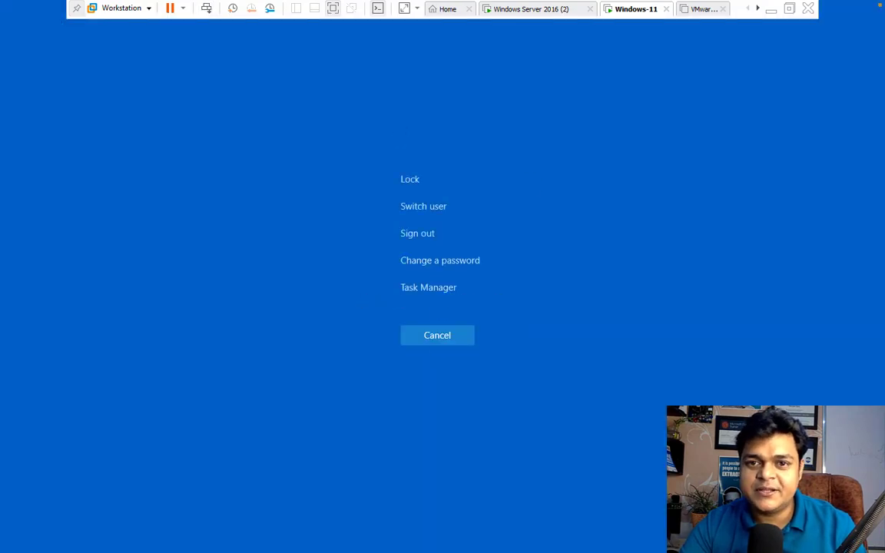
{"action": "left_click", "coordinate": [447, 337]}
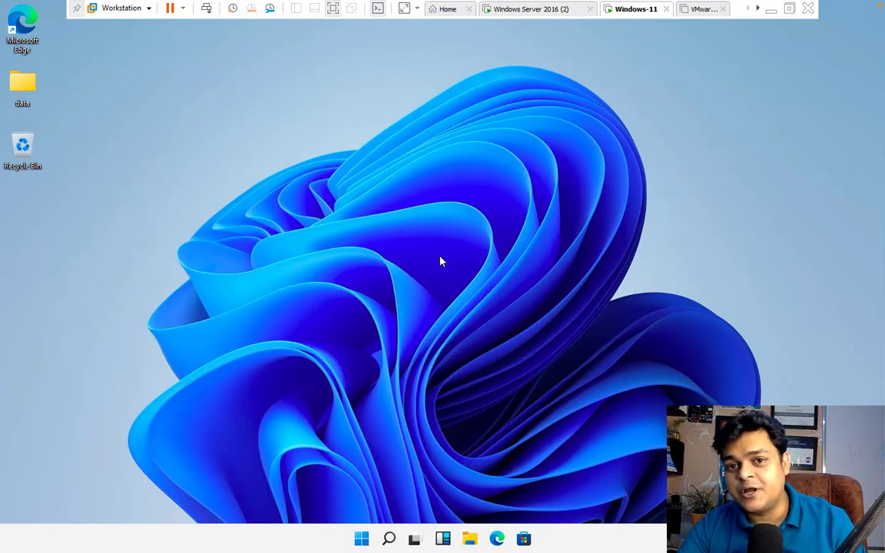
{"action": "left_click", "coordinate": [542, 10]}
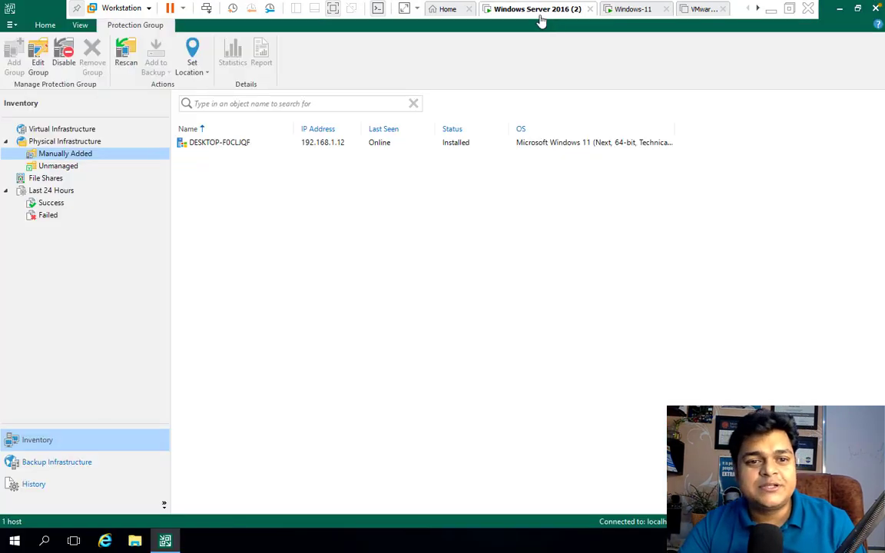
- Examine the actions available for the DESKTOP-F0CLJQF computer and return to the primary job commands
{"action": "left_click", "coordinate": [221, 146]}
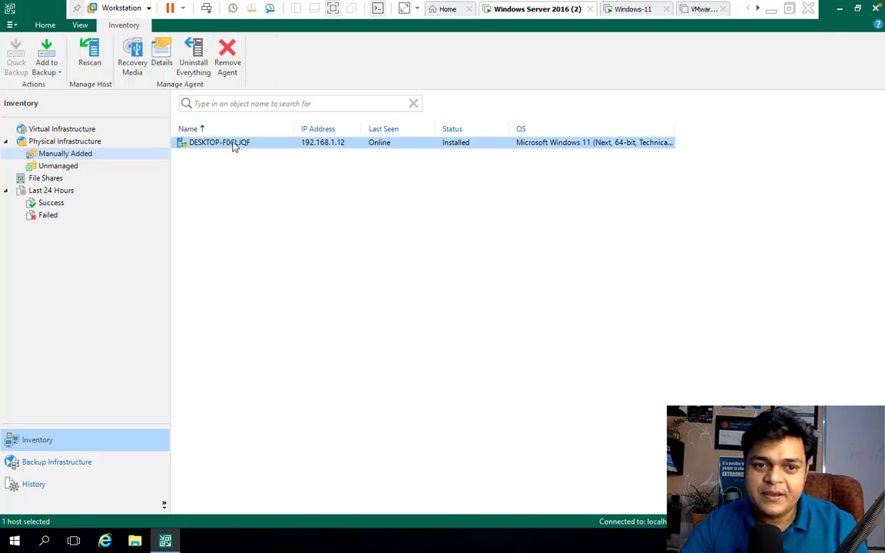
{"action": "right_click", "coordinate": [235, 147]}
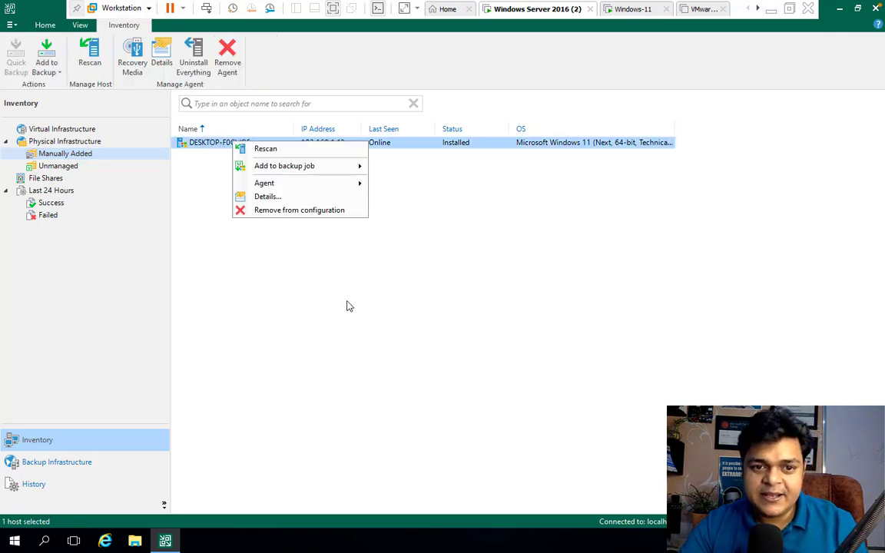
{"action": "left_click", "coordinate": [312, 273]}
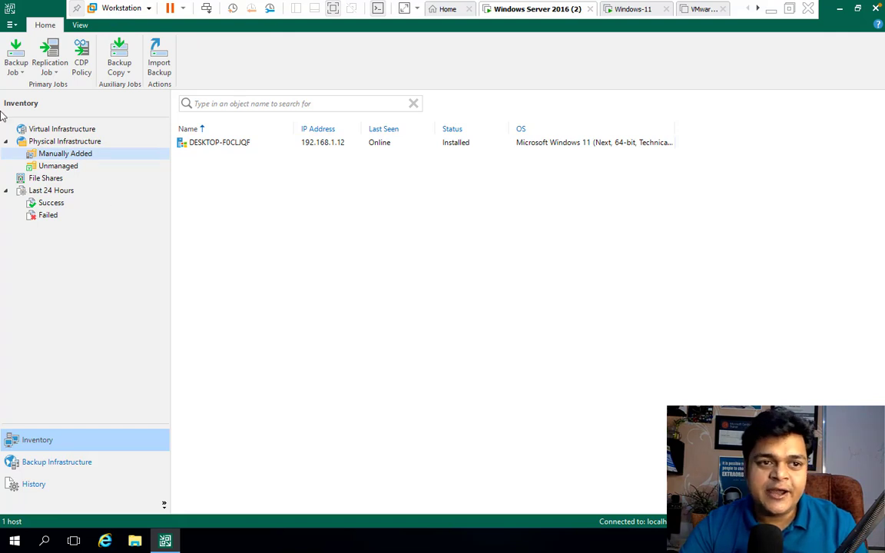
- Start a virtual machine backup job and agree to register the virtualization infrastructure
{"action": "left_click", "coordinate": [16, 64]}
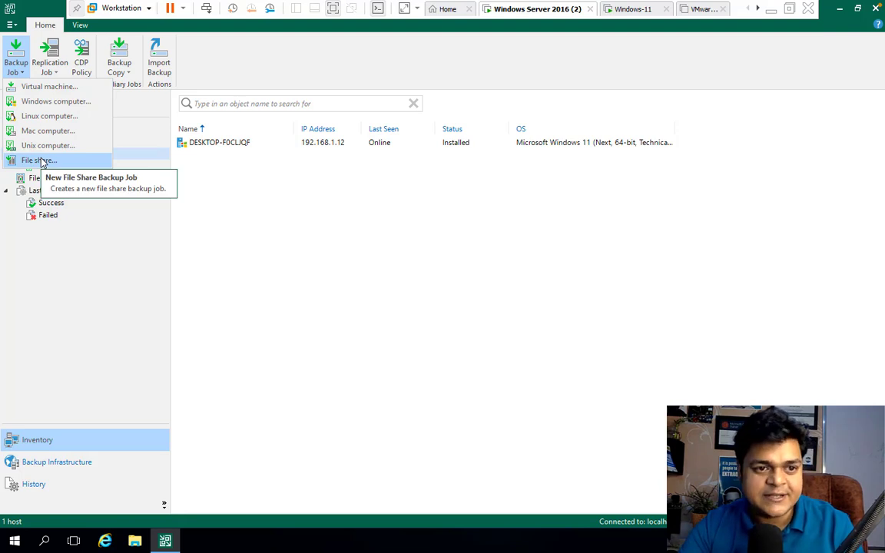
{"action": "left_click", "coordinate": [46, 88]}
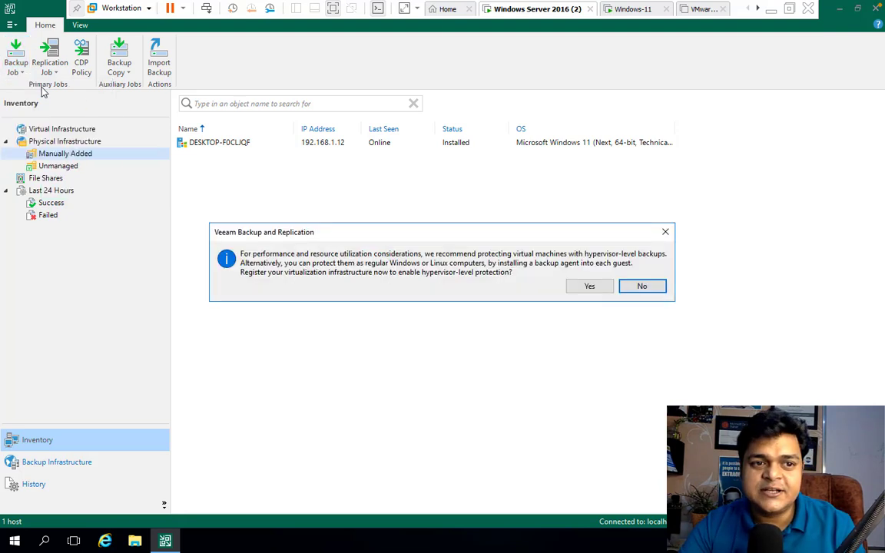
{"action": "left_click", "coordinate": [590, 286]}
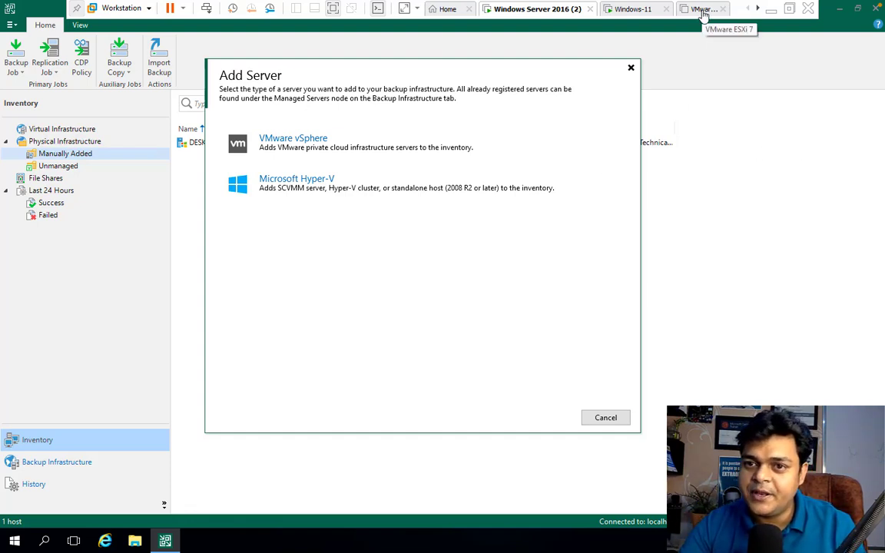
- Power off the Windows-11 virtual machine and confirm the shutdown
{"action": "right_click", "coordinate": [635, 13]}
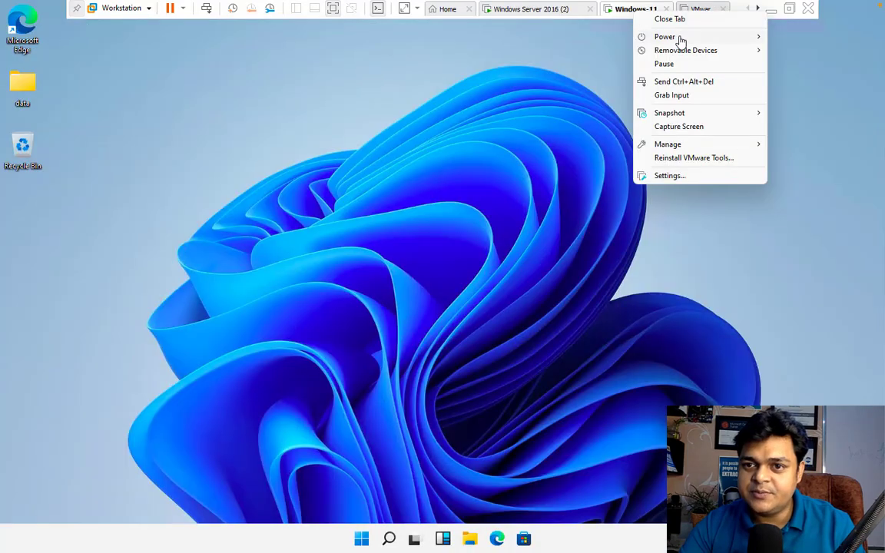
{"action": "mouse_move", "coordinate": [674, 39]}
{"action": "left_click", "coordinate": [547, 110]}
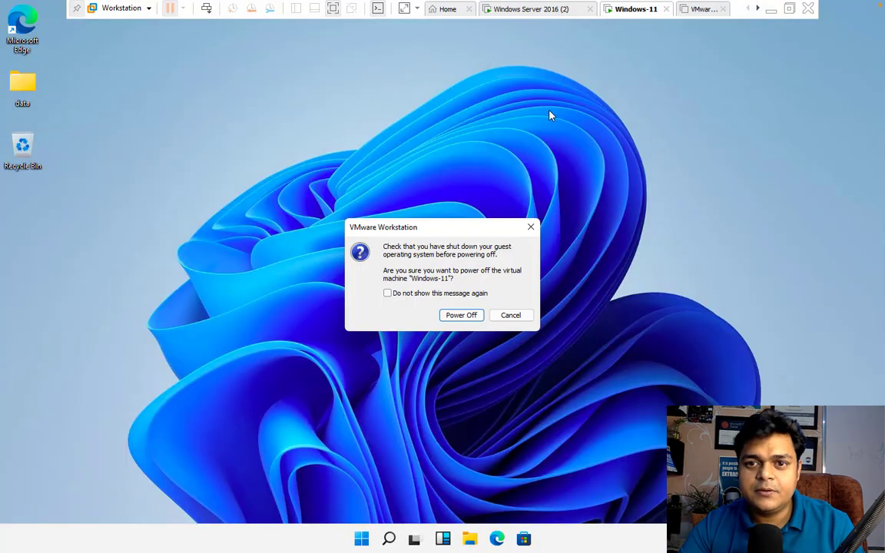
{"action": "left_click", "coordinate": [464, 317]}
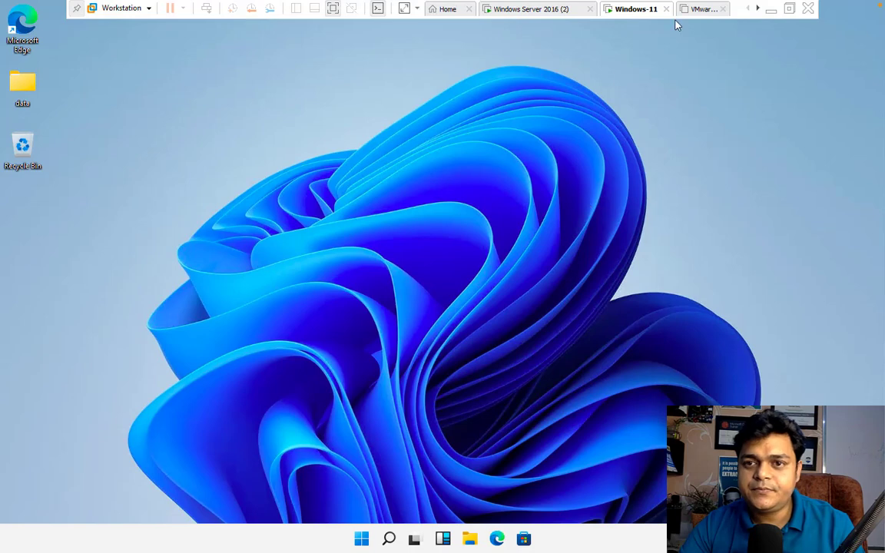
- Compare the VMware ESXi 7 and ESXi 7-host virtual machines in the library and power on ESXi 7-host
{"action": "left_click", "coordinate": [698, 12]}
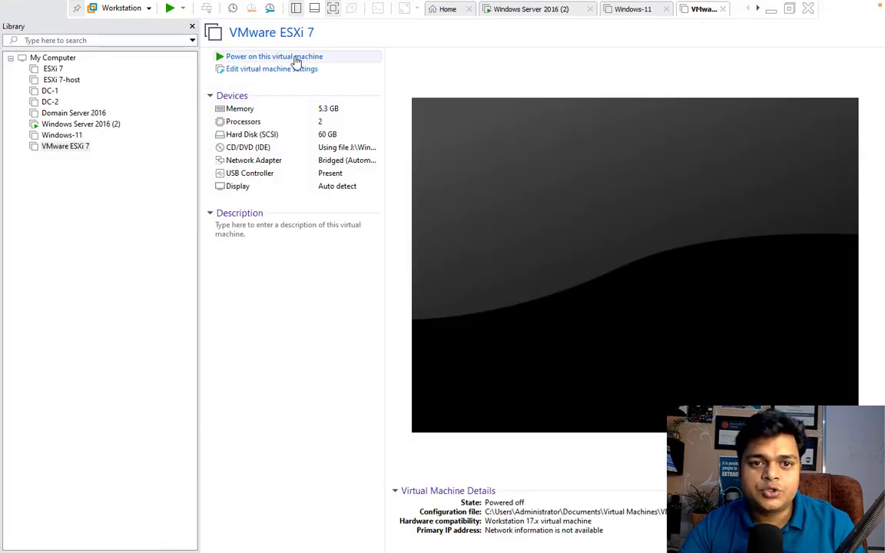
{"action": "left_click", "coordinate": [72, 83]}
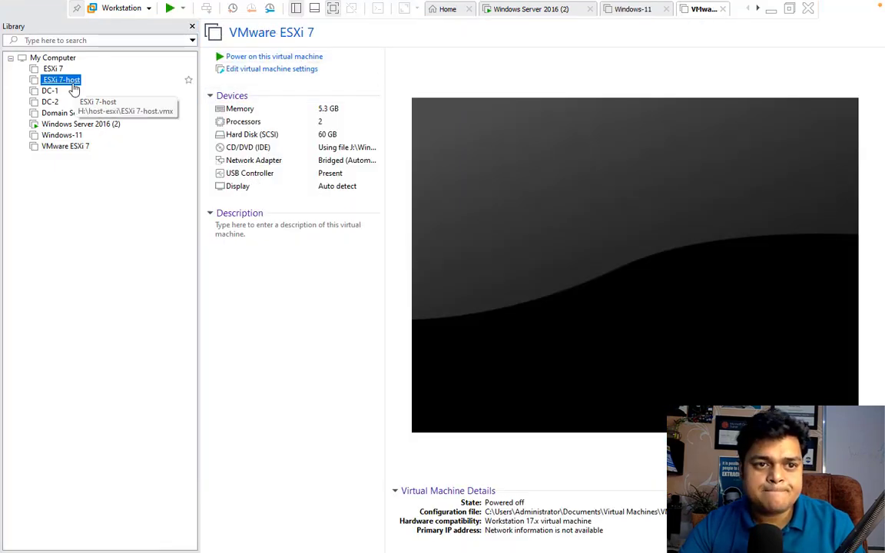
{"action": "double_click", "coordinate": [73, 85]}
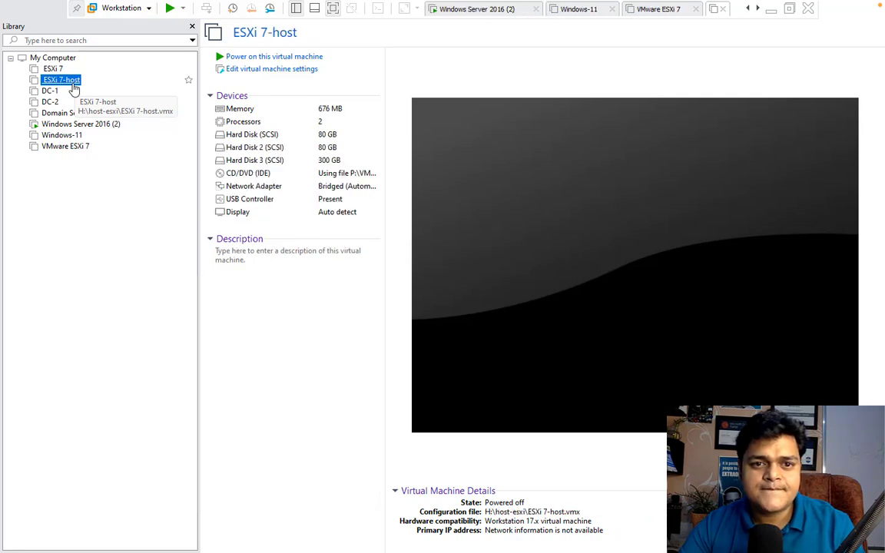
{"action": "left_click", "coordinate": [80, 147]}
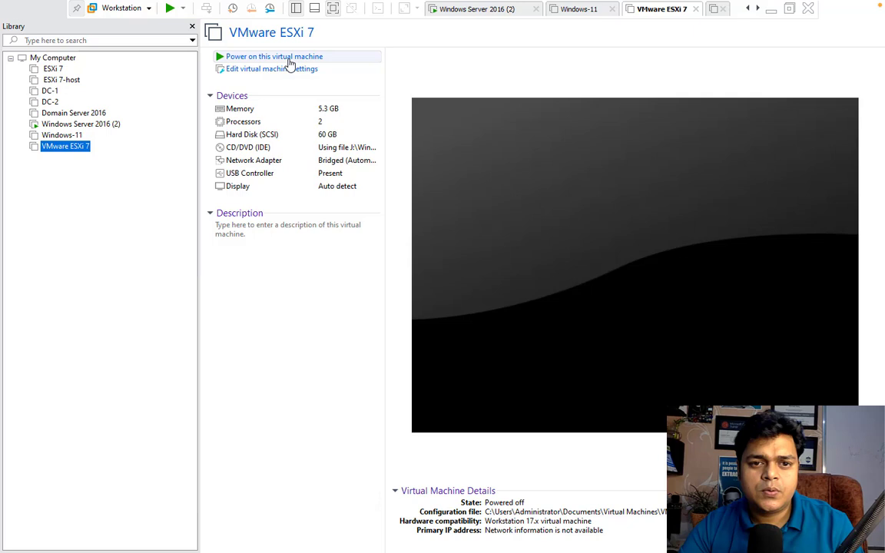
{"action": "left_click", "coordinate": [61, 80]}
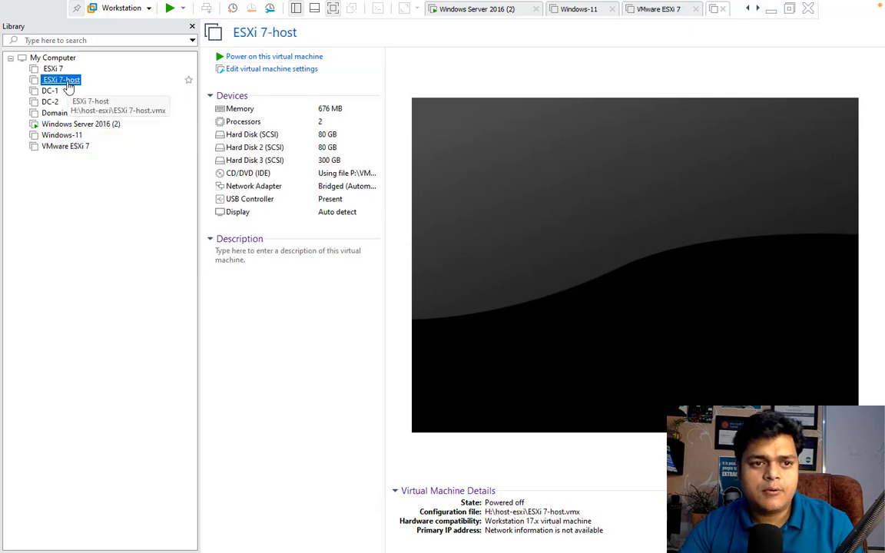
{"action": "left_click", "coordinate": [265, 57]}
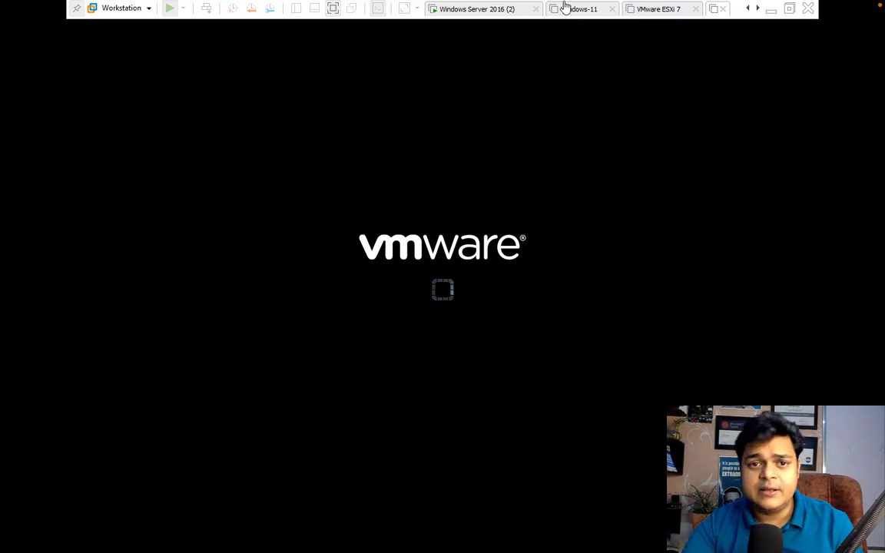
- Power on the VMware ESXi 7 virtual machine and close the Windows-11 machine's view
{"action": "right_click", "coordinate": [658, 15]}
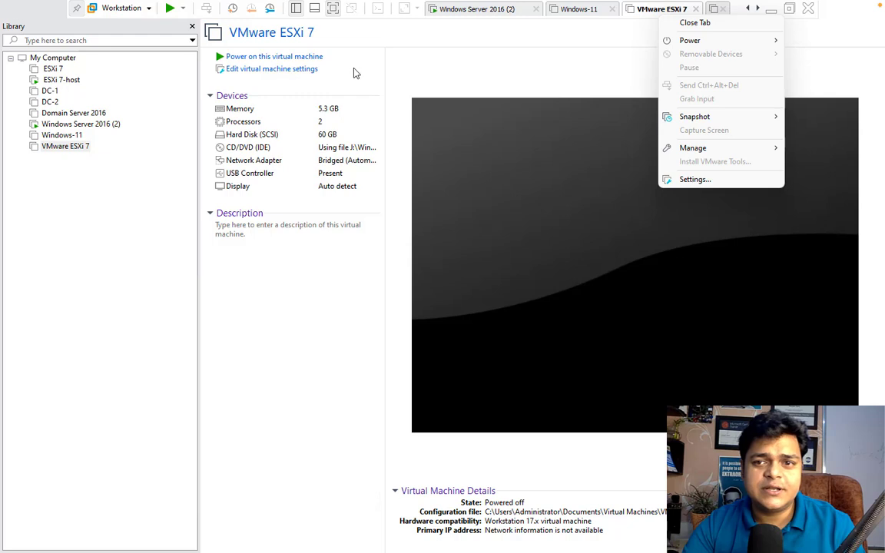
{"action": "mouse_move", "coordinate": [712, 40]}
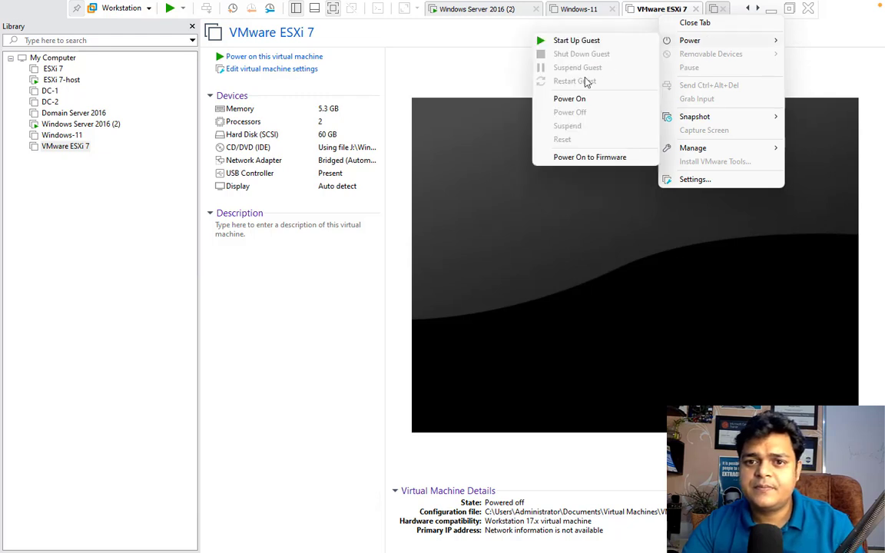
{"action": "left_click", "coordinate": [569, 99]}
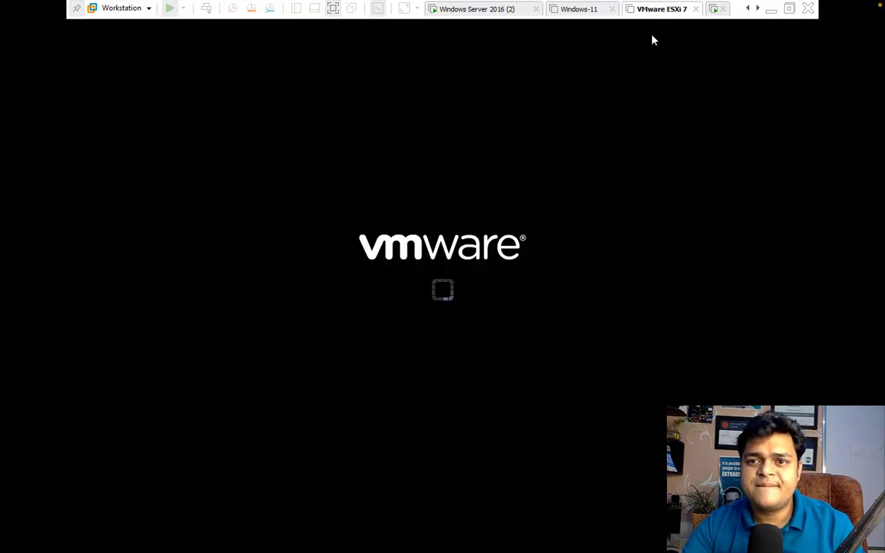
{"action": "left_click", "coordinate": [613, 10]}
{"action": "key", "text": "ctrl+Left"}
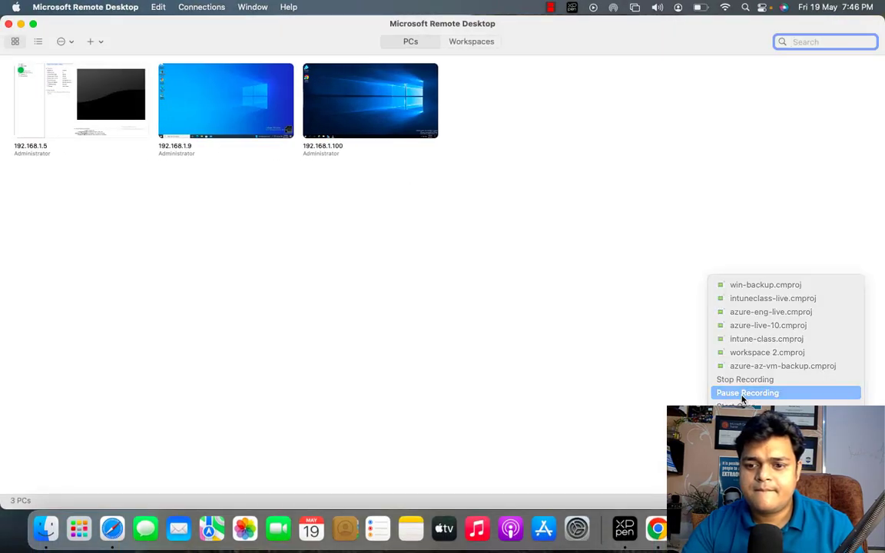
{"action": "left_click", "coordinate": [666, 355]}
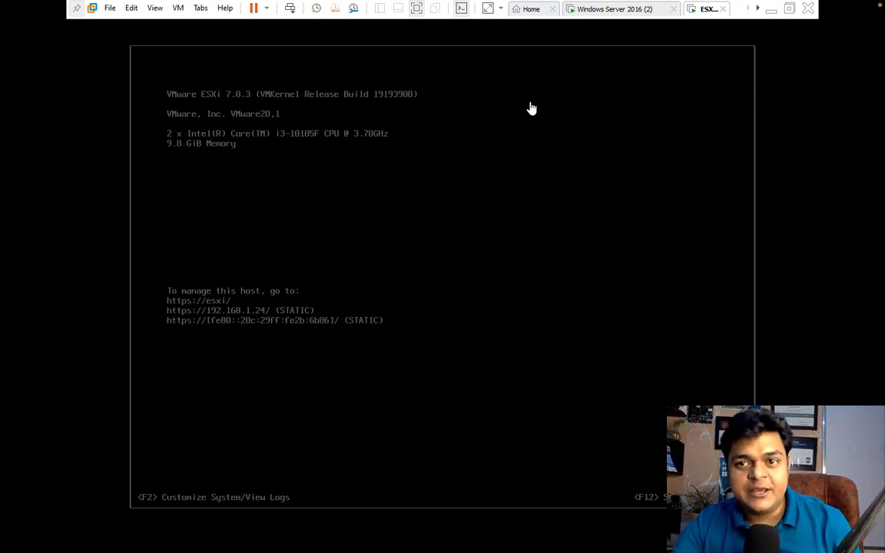
- Switch from the remote session to the Mac desktop and open Chrome in full screen
{"action": "key", "text": "ctrl+Left"}
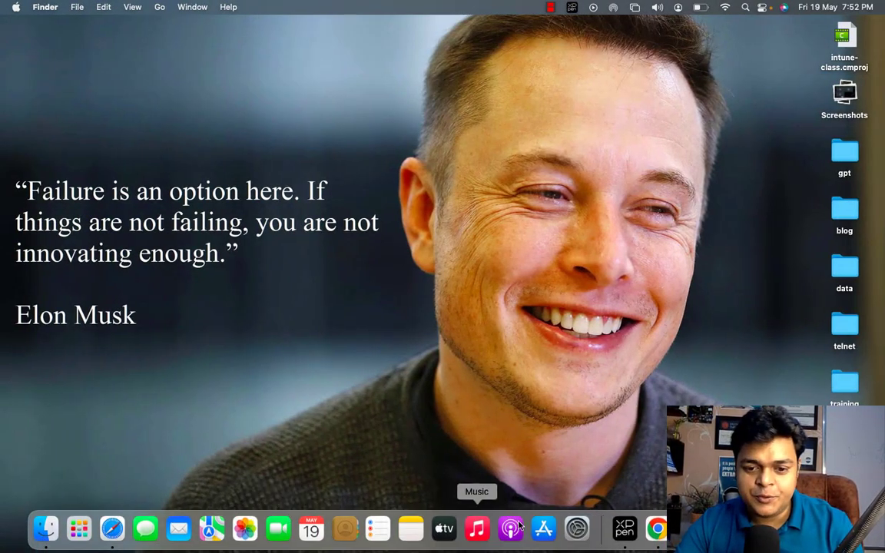
{"action": "left_click", "coordinate": [654, 527]}
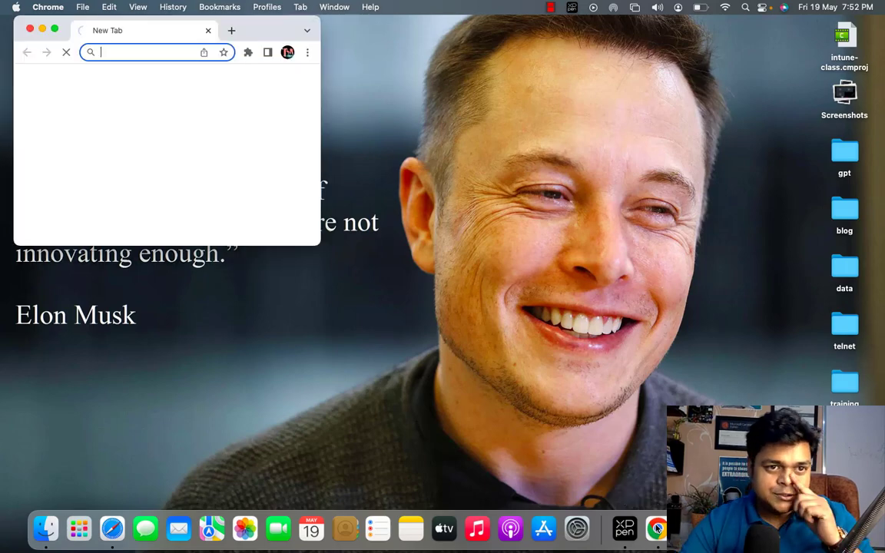
{"action": "left_click", "coordinate": [54, 28]}
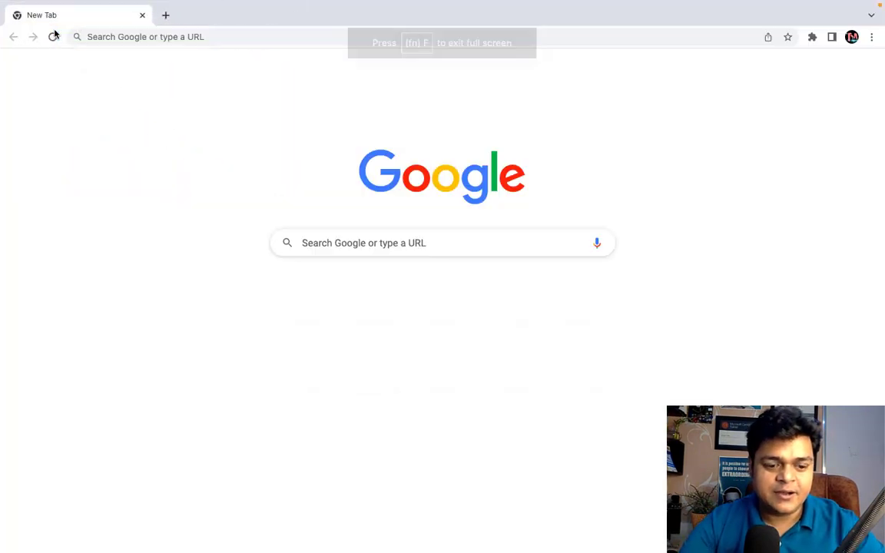
- Load the VMware ESXi host's web login page at 192.168.1.24, checking the address against the host's console
{"action": "left_click", "coordinate": [119, 34]}
{"action": "type", "text": "1"}
{"action": "key", "text": "Right"}
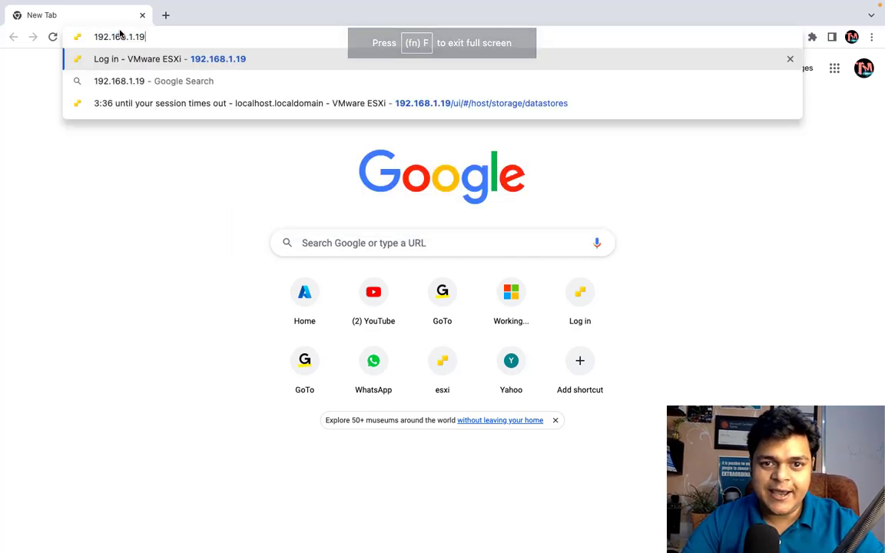
{"action": "key", "text": "ctrl+Right"}
{"action": "key", "text": "ctrl+Left"}
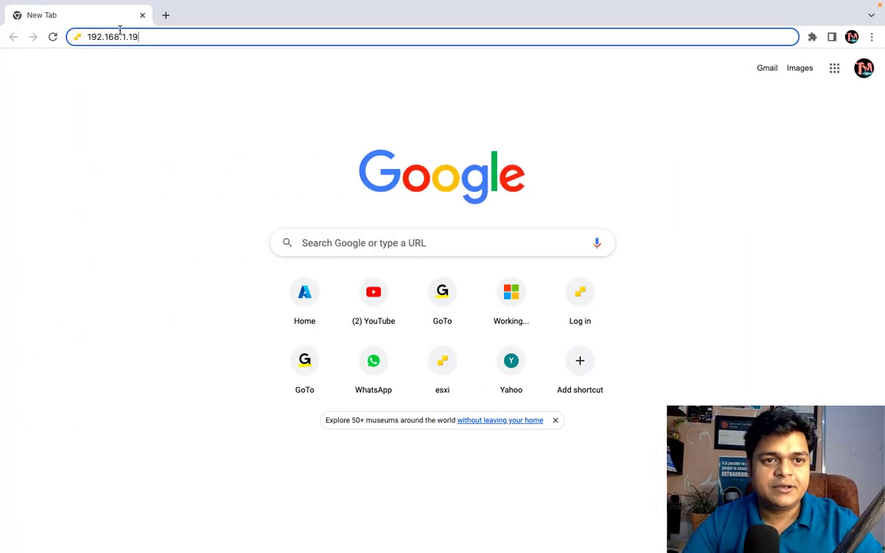
{"action": "key", "text": "BackSpace"}
{"action": "key", "text": "BackSpace"}
{"action": "type", "text": "24"}
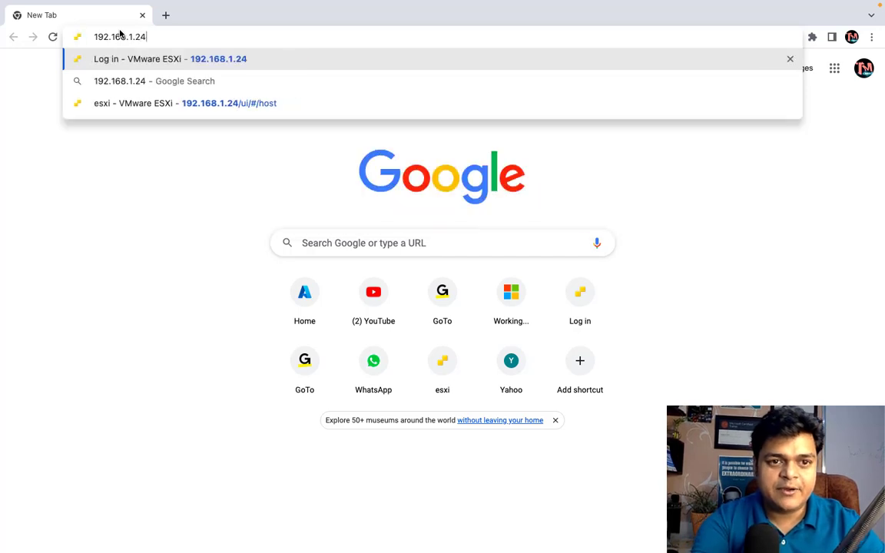
{"action": "key", "text": "Return"}
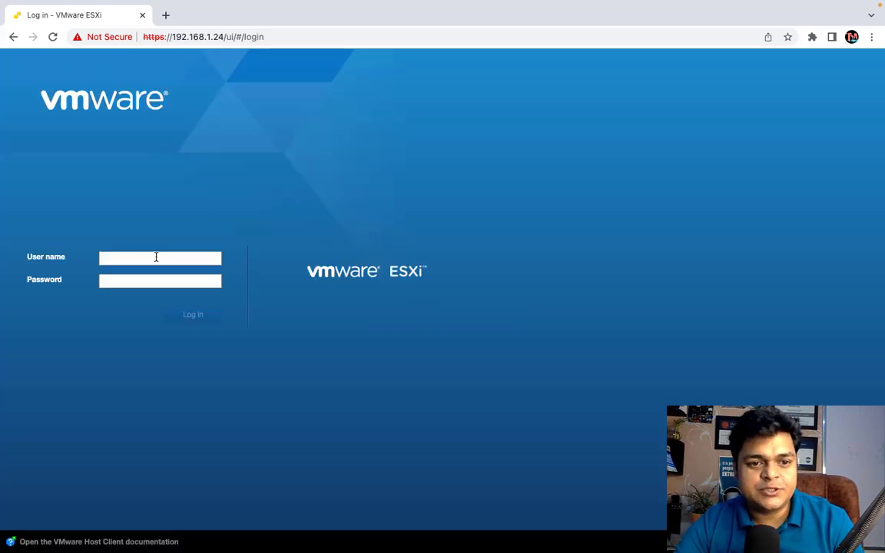
- Log in to the ESXi host as root with the account password, dismiss the welcome notice and list its virtual machines
{"action": "left_click", "coordinate": [156, 257]}
{"action": "type", "text": "root"}
{"action": "left_click", "coordinate": [117, 281]}
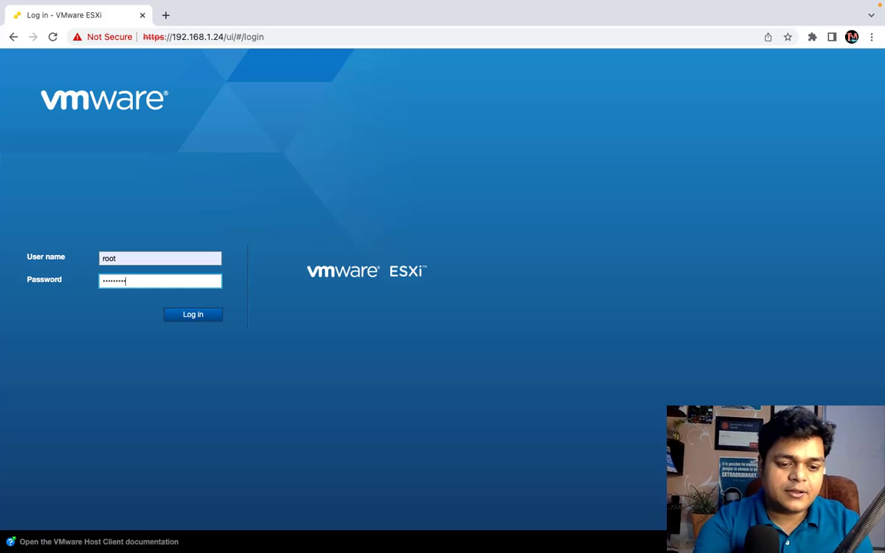
{"action": "key", "text": "Return"}
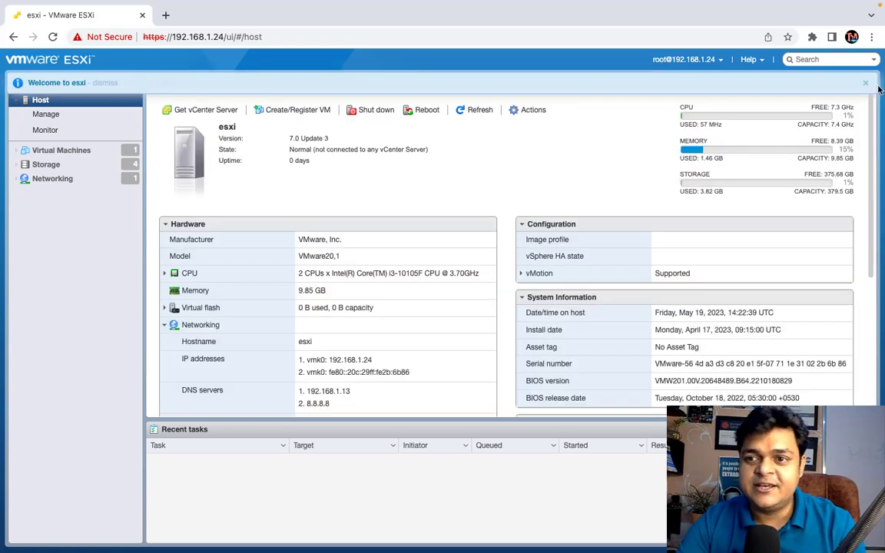
{"action": "left_click", "coordinate": [865, 82]}
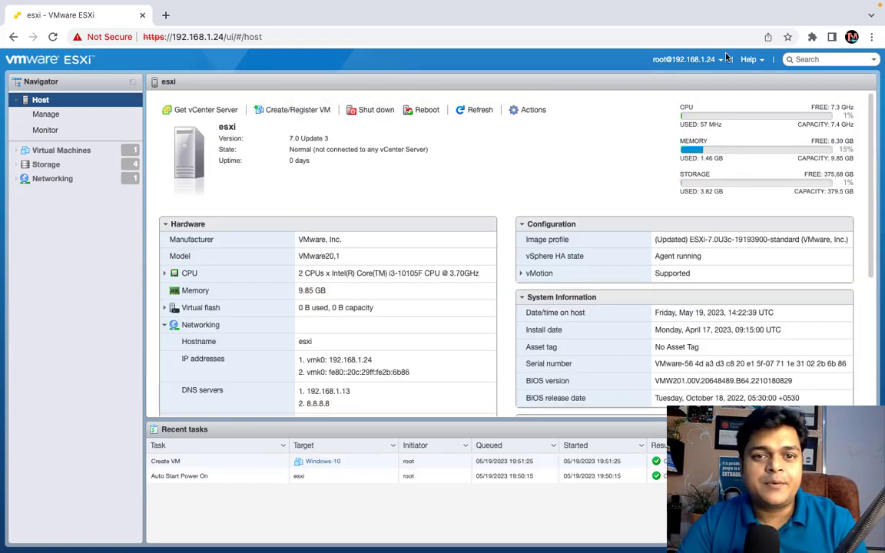
{"action": "left_click", "coordinate": [67, 150]}
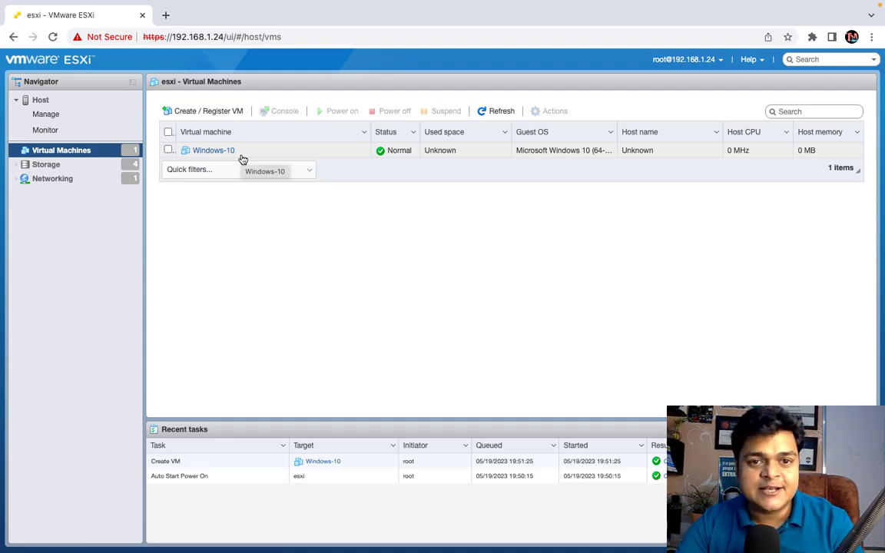
- Switch back to the Veeam console on the Windows Server 2016 machine and dismiss the open Add Server dialog
{"action": "key", "text": "ctrl+Right"}
{"action": "left_click", "coordinate": [611, 12]}
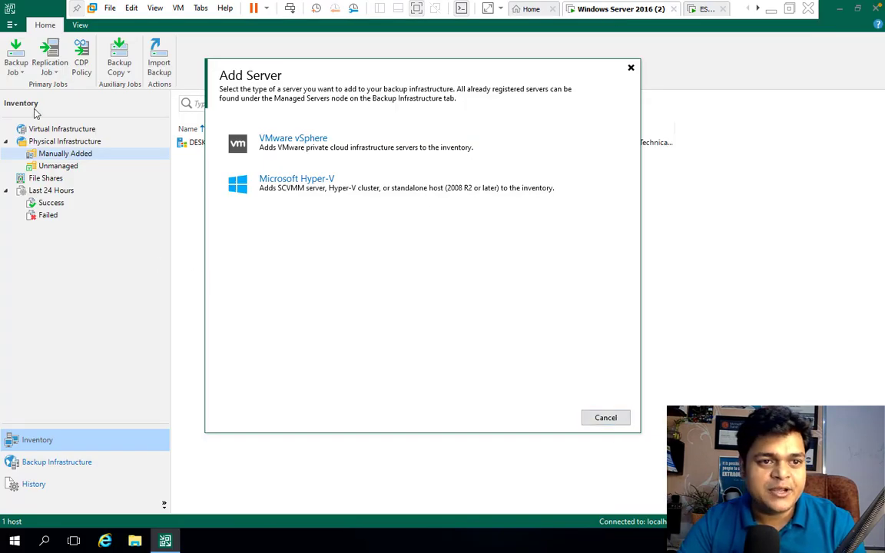
{"action": "left_click", "coordinate": [630, 68]}
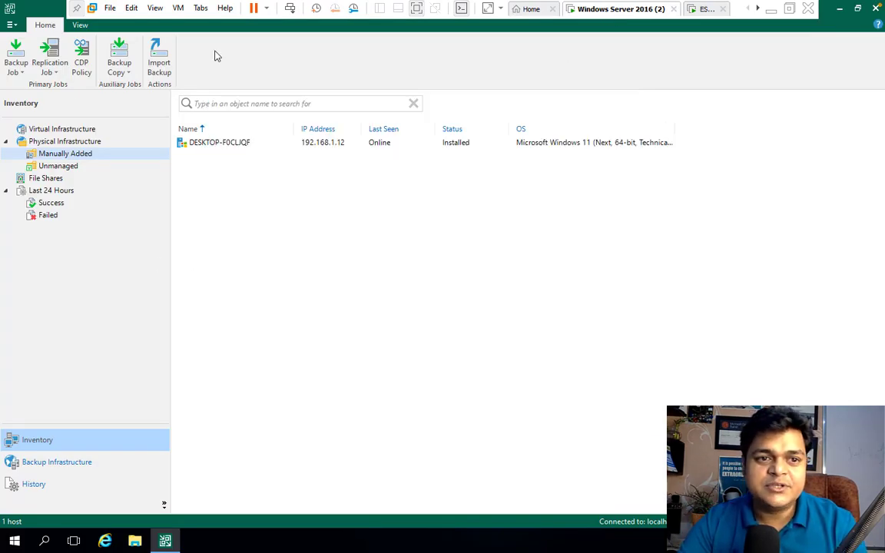
- Start a virtual machine backup job and choose to add a VMware vSphere server of type vSphere
{"action": "left_click", "coordinate": [15, 73]}
{"action": "left_click", "coordinate": [39, 87]}
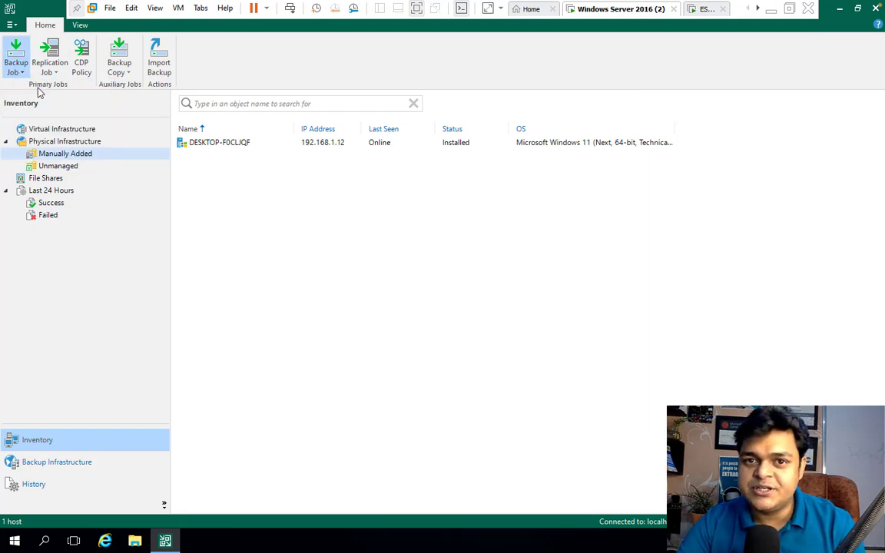
{"action": "left_click", "coordinate": [587, 287]}
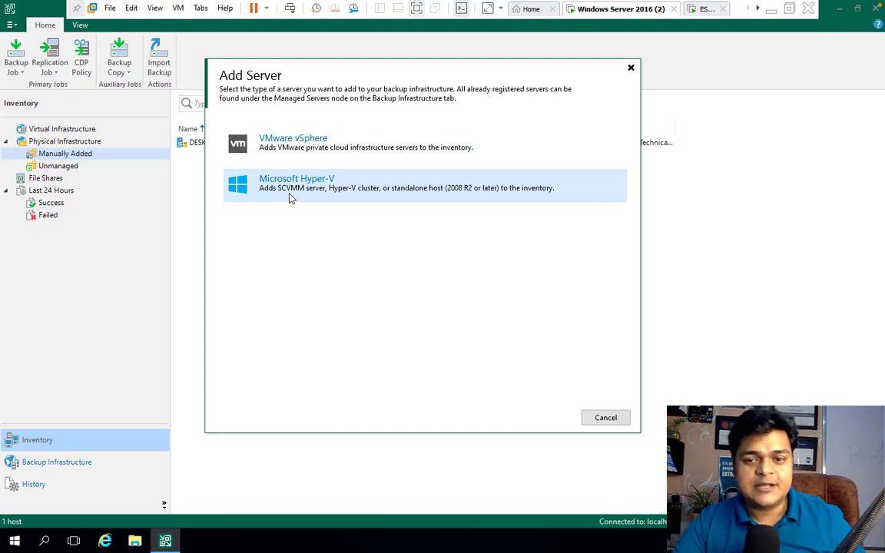
{"action": "left_click", "coordinate": [298, 146]}
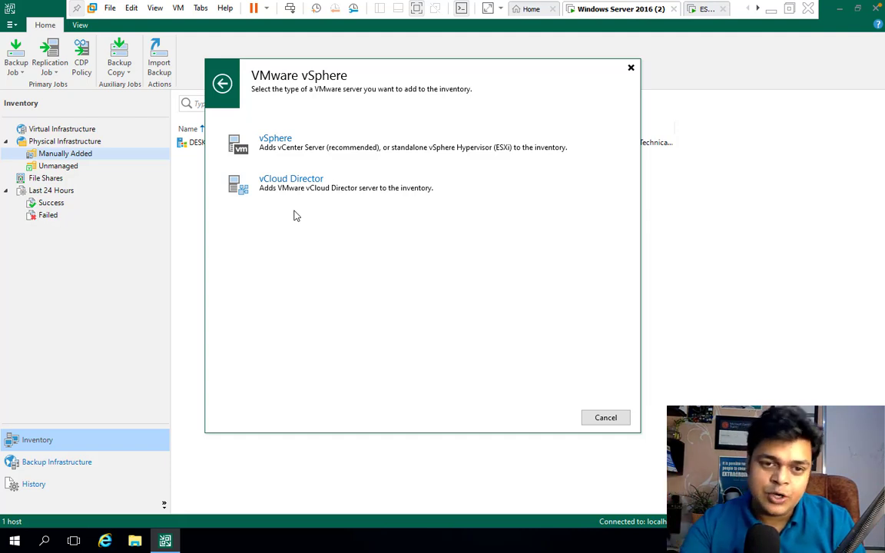
{"action": "left_click", "coordinate": [322, 145]}
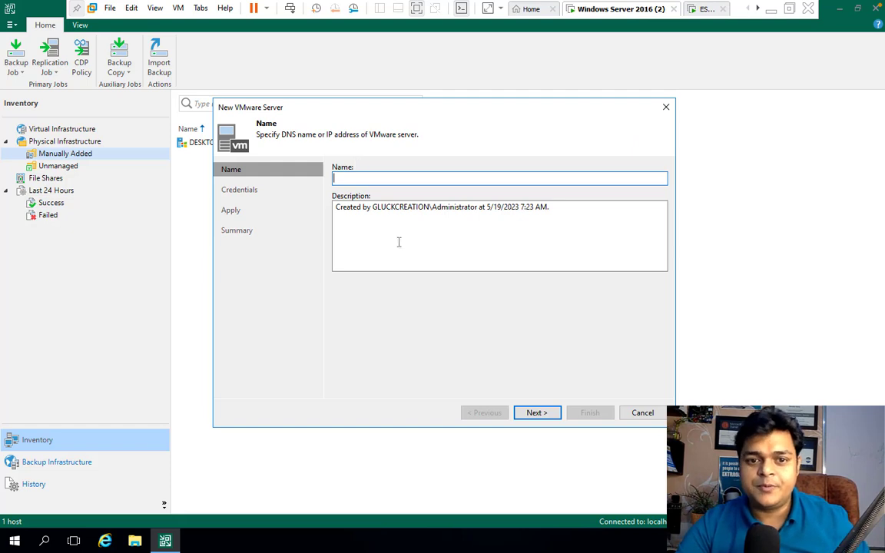
{"action": "type", "text": "ESXi-VM"}
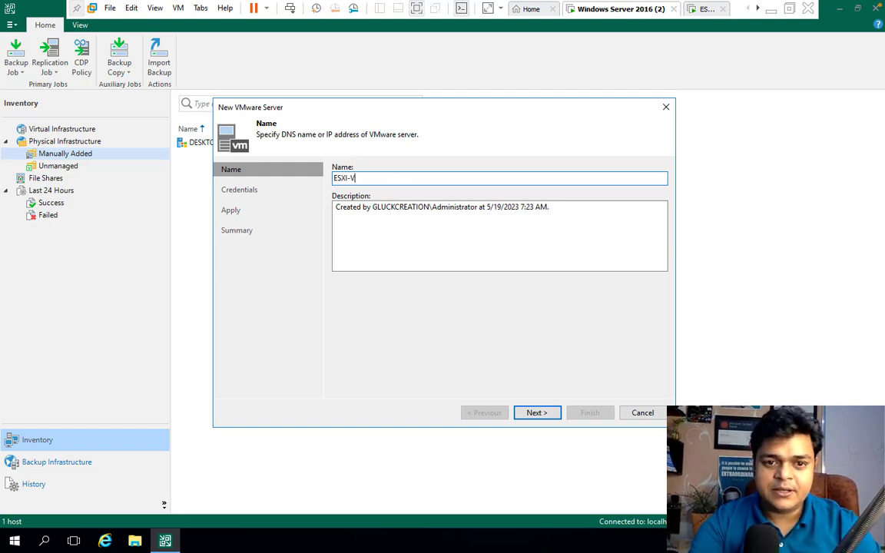
{"action": "left_click", "coordinate": [536, 413]}
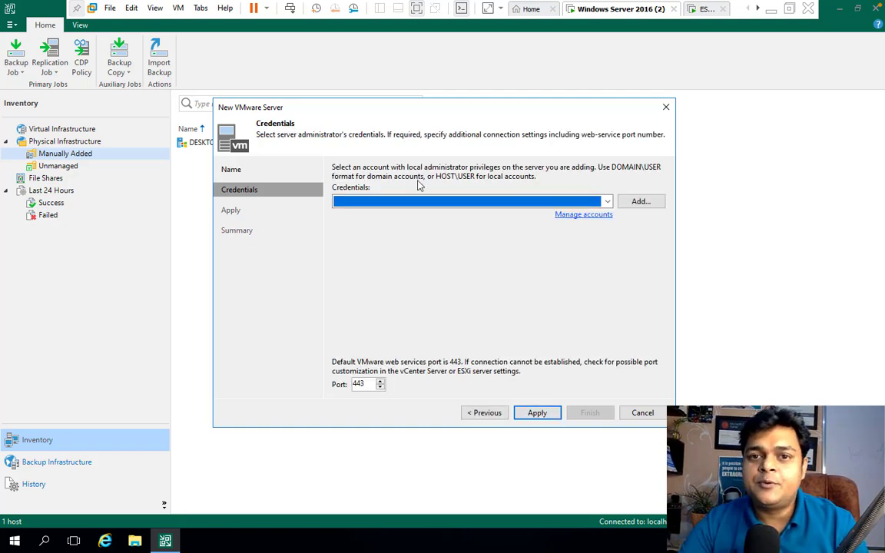
{"action": "left_click", "coordinate": [487, 415]}
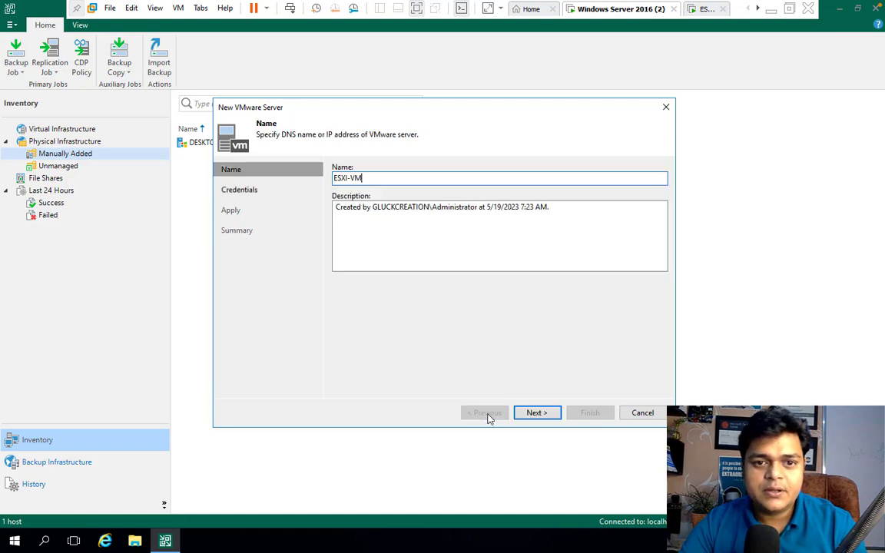
{"action": "left_click", "coordinate": [537, 414]}
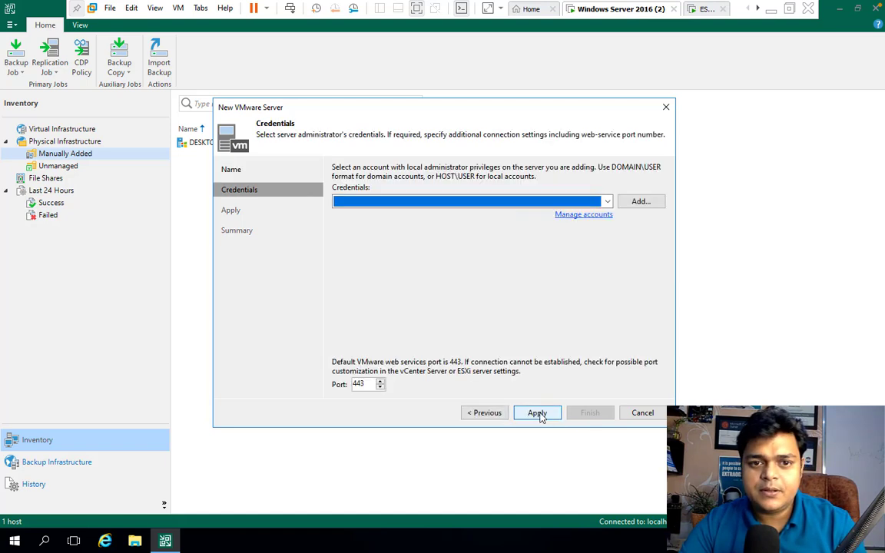
{"action": "left_click", "coordinate": [590, 216]}
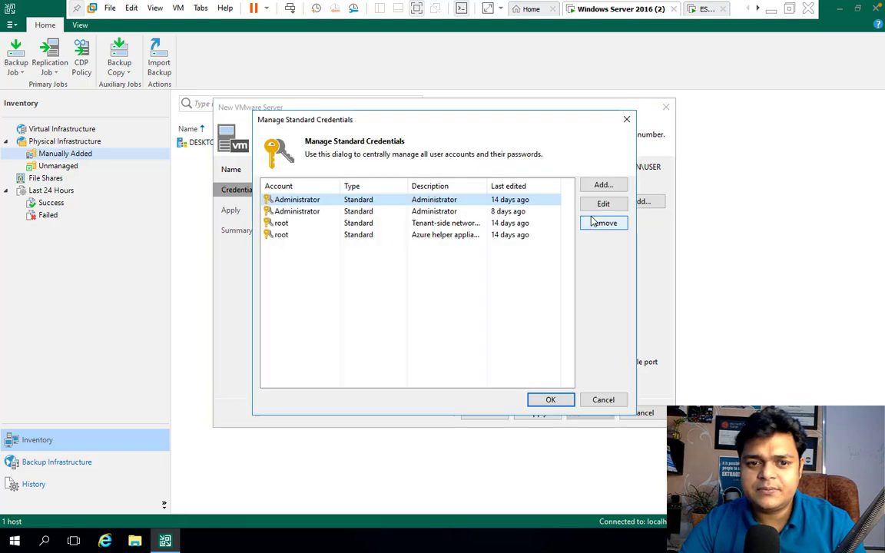
{"action": "left_click", "coordinate": [603, 401]}
{"action": "left_click", "coordinate": [485, 416]}
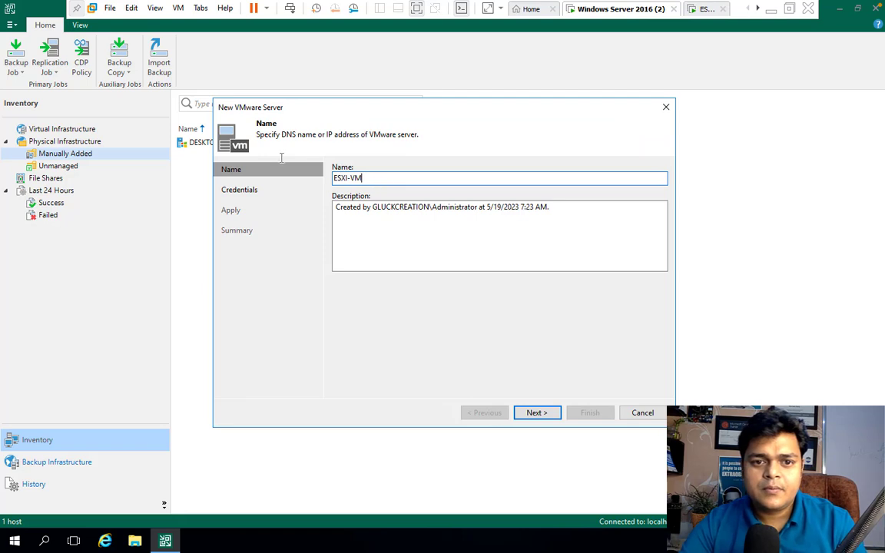
- Specify 192.168.1.24 as the name of the new VMware server and continue to its credentials
{"action": "left_click_drag", "start_coordinate": [364, 178], "coordinate": [226, 162]}
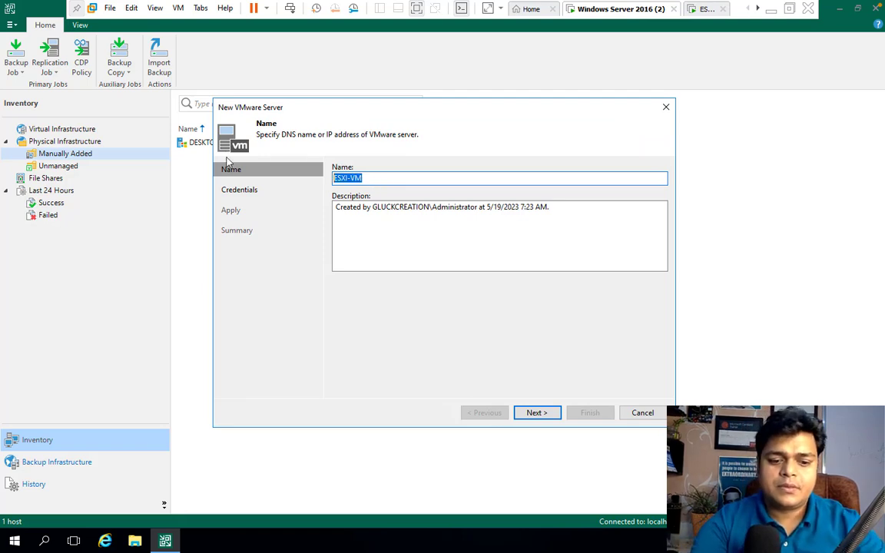
{"action": "type", "text": "192"}
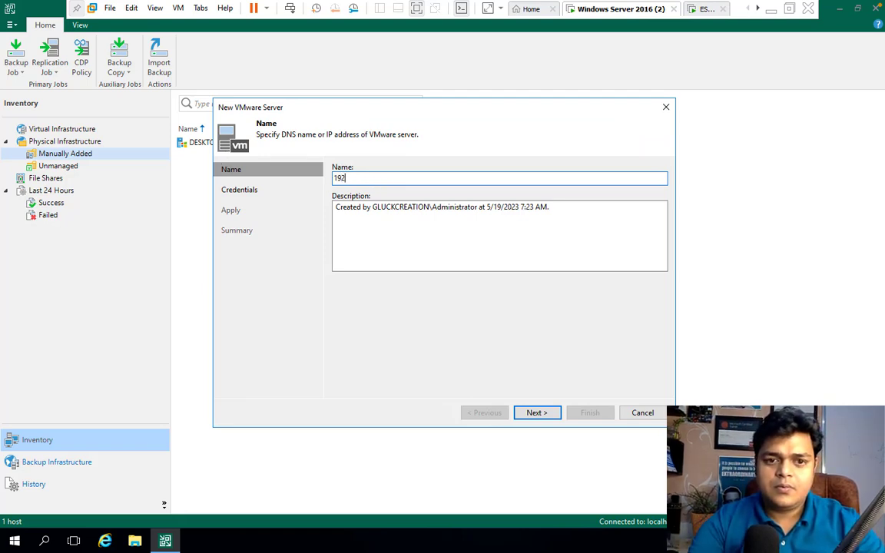
{"action": "type", "text": "92.168.1."}
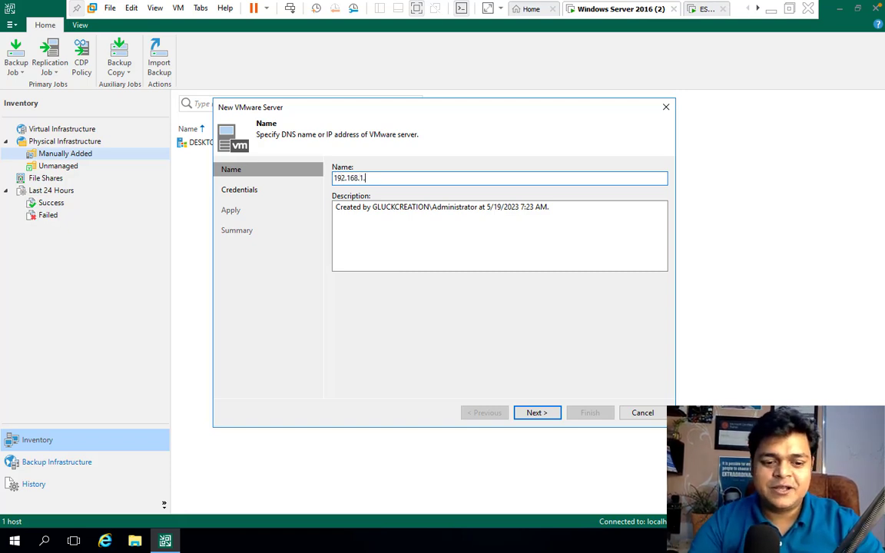
{"action": "type", "text": "24"}
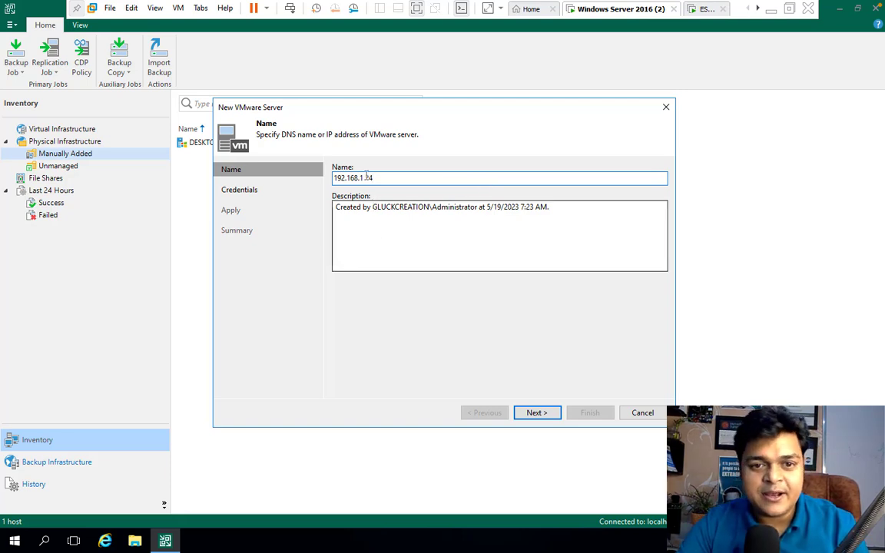
{"action": "left_click", "coordinate": [539, 412]}
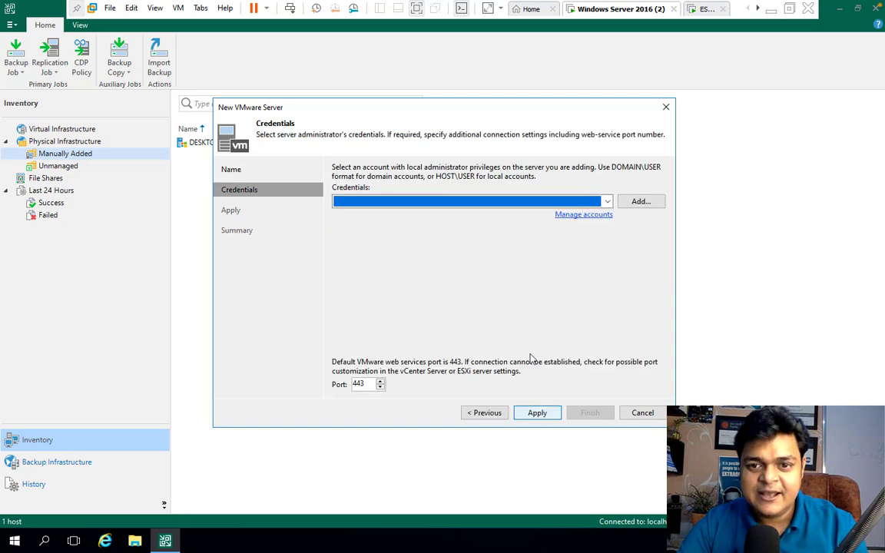
- Add a standard credential with username root and the account password, and use it for the VMware server
{"action": "left_click", "coordinate": [591, 216]}
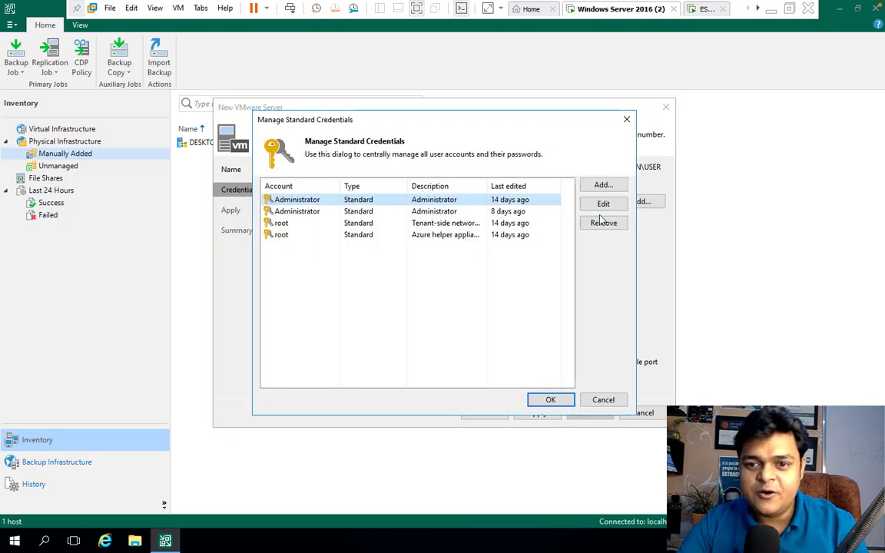
{"action": "left_click", "coordinate": [603, 185]}
{"action": "type", "text": "root"}
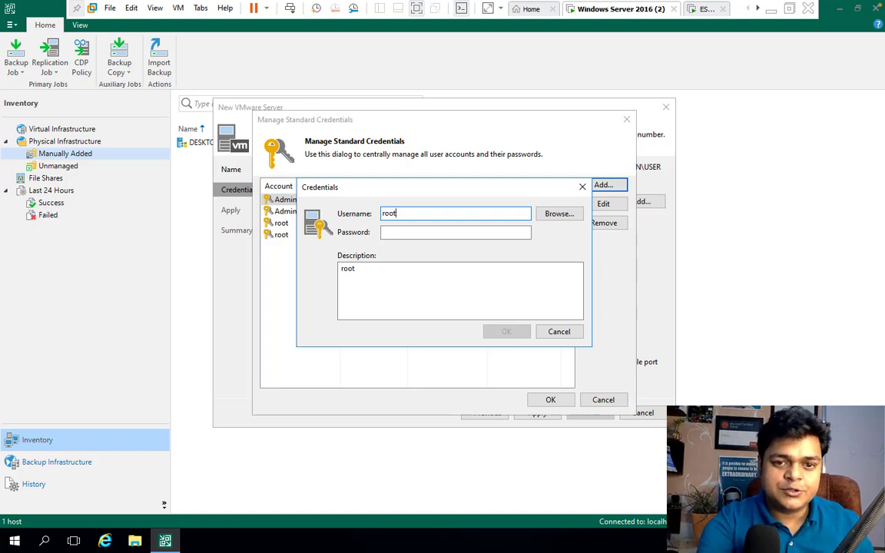
{"action": "key", "text": "Tab"}
{"action": "type", "text": "******"}
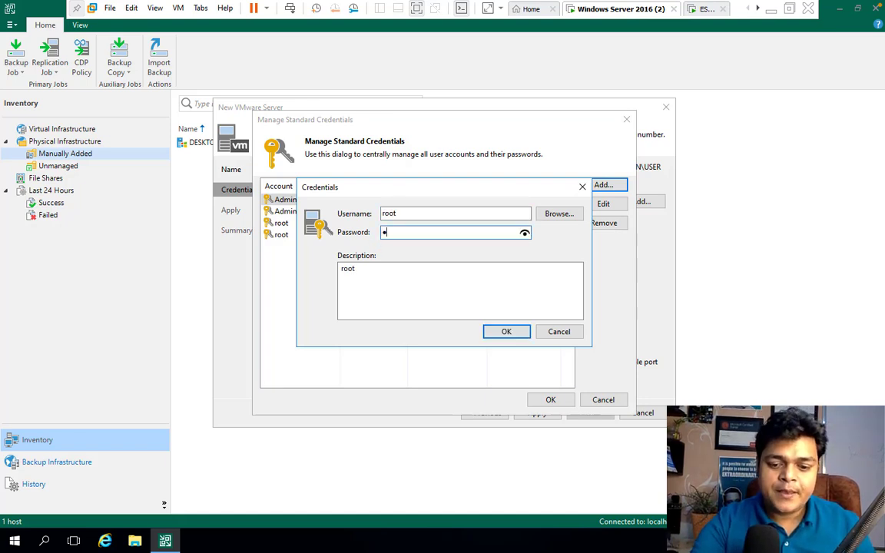
{"action": "type", "text": "***"}
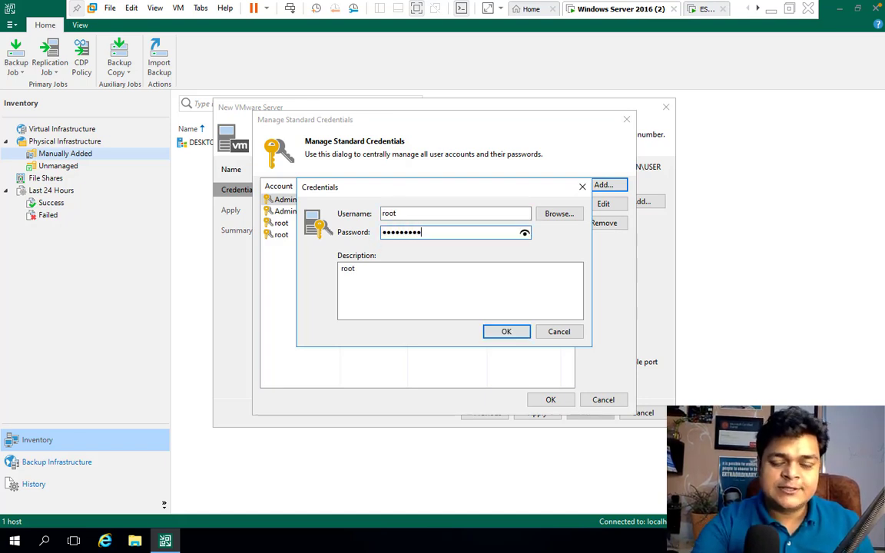
{"action": "left_click", "coordinate": [508, 332]}
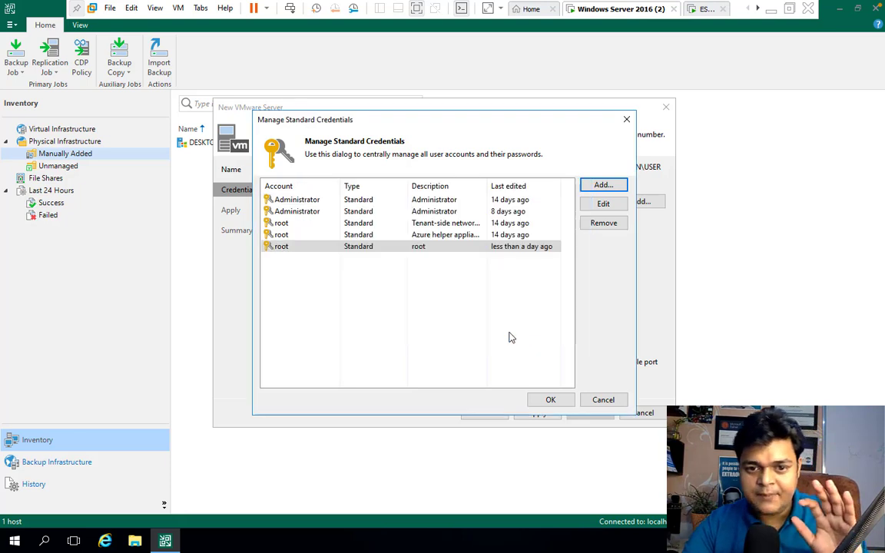
{"action": "left_click", "coordinate": [550, 399]}
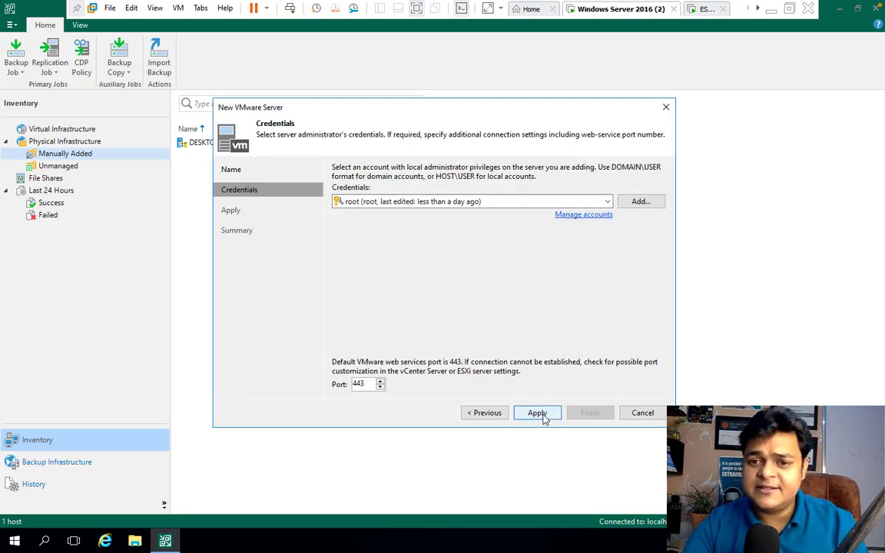
- Apply the server settings, accept the host's untrusted certificate and finish adding the VMware server
{"action": "left_click", "coordinate": [538, 413]}
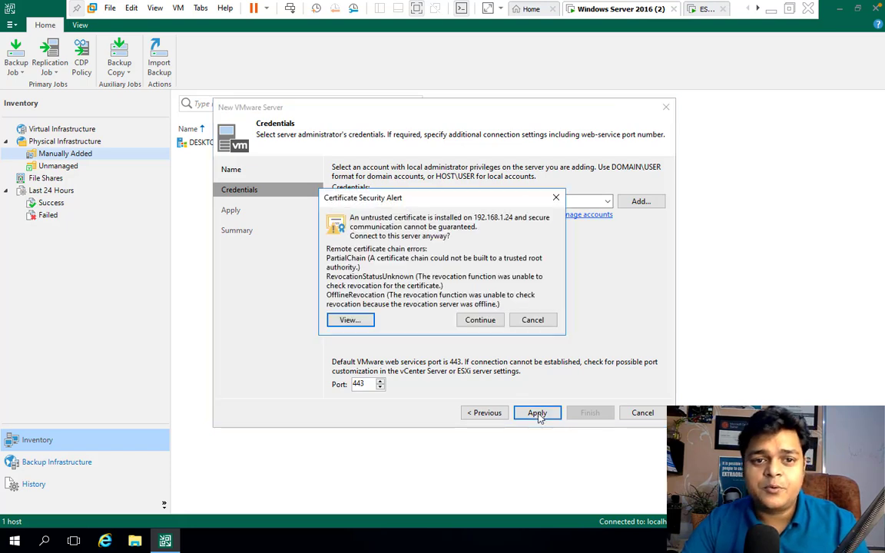
{"action": "left_click", "coordinate": [475, 320]}
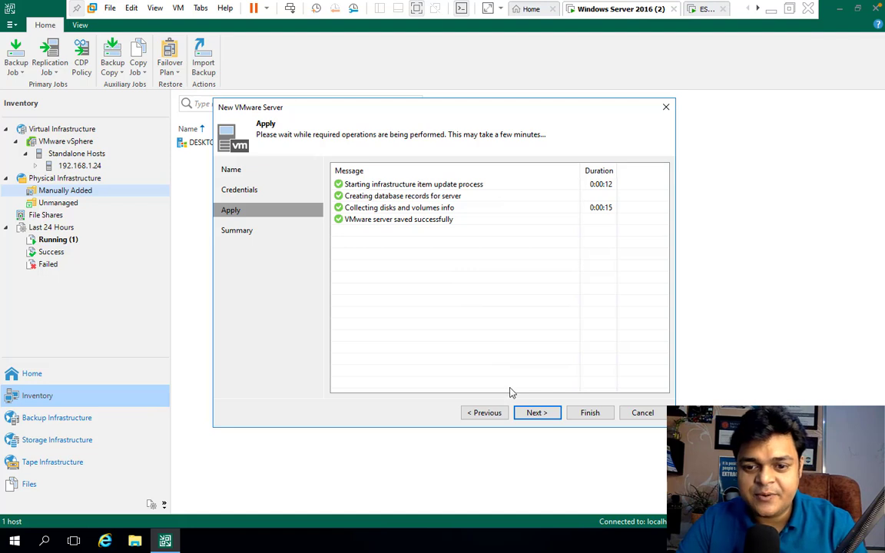
{"action": "left_click", "coordinate": [537, 413]}
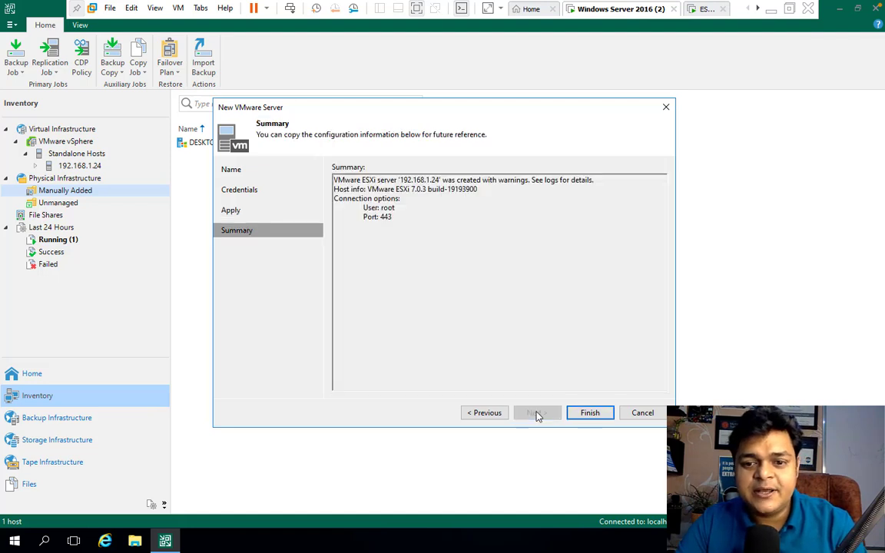
{"action": "left_click", "coordinate": [585, 413]}
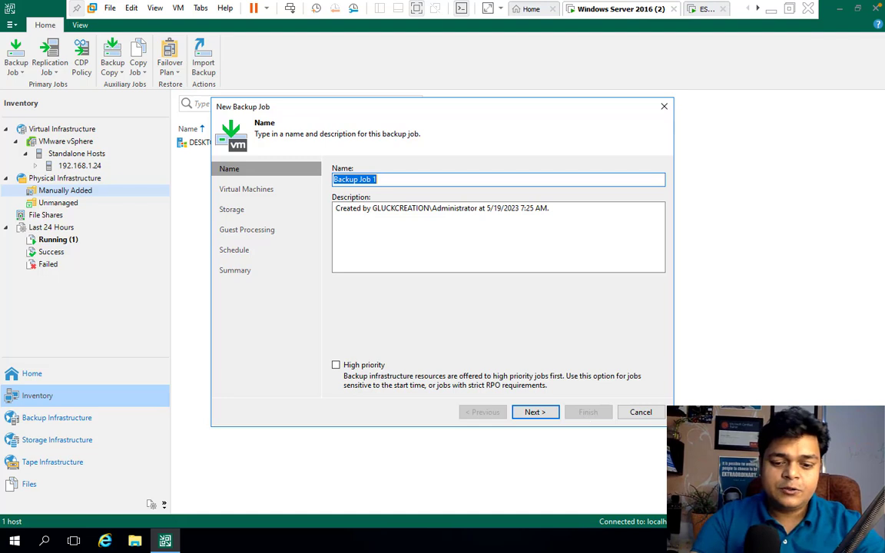
- Name the new backup job Win-10 and continue to its virtual machine selection
{"action": "type", "text": "Wind"}
{"action": "key", "text": "BackSpace"}
{"action": "type", "text": "-10"}
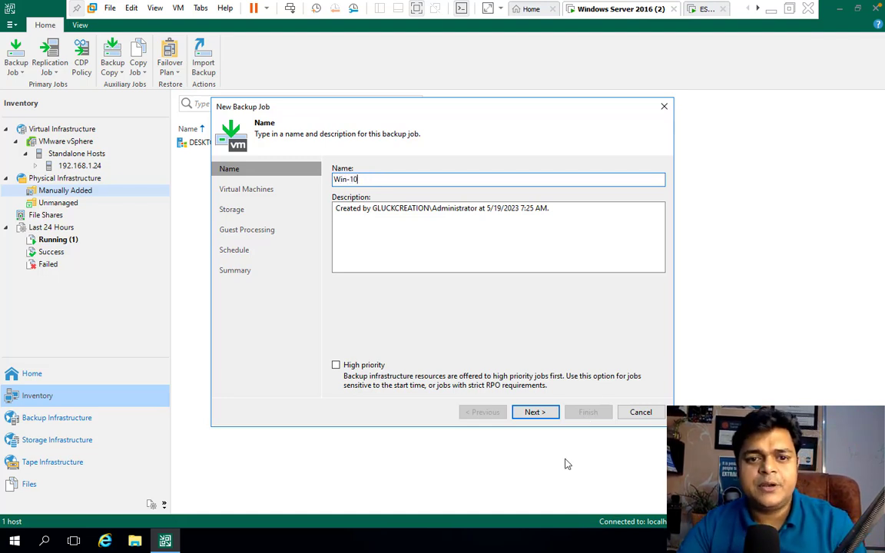
{"action": "left_click", "coordinate": [536, 415]}
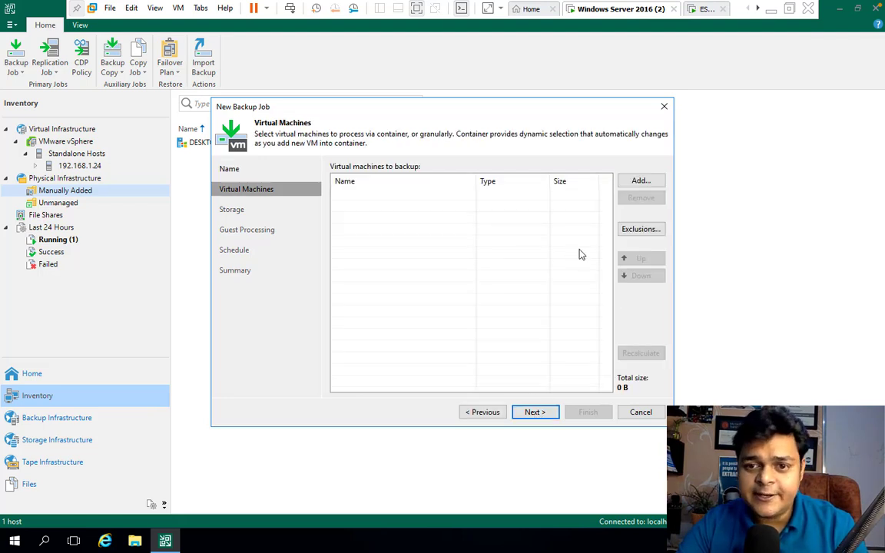
- Add the Windows-10 virtual machine from host 192.168.1.24 to the backup job and continue to its storage settings
{"action": "left_click", "coordinate": [642, 182]}
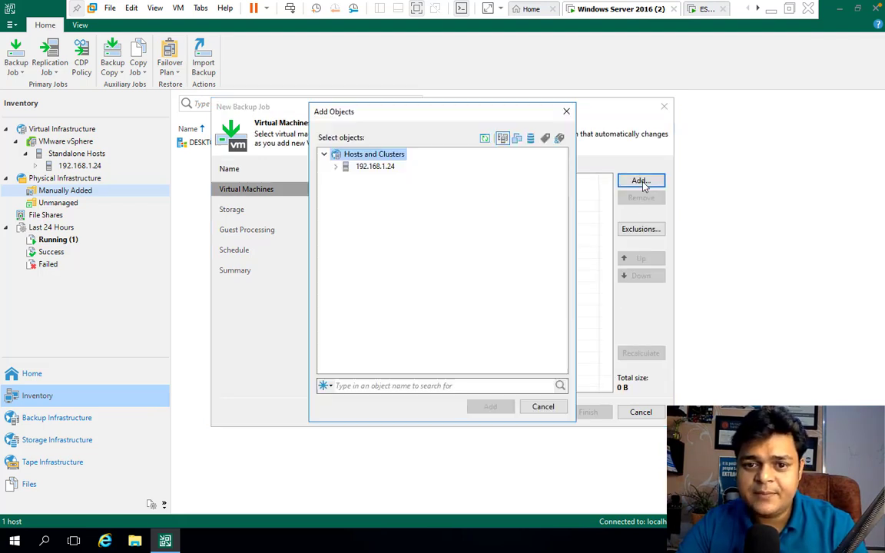
{"action": "left_click", "coordinate": [335, 166]}
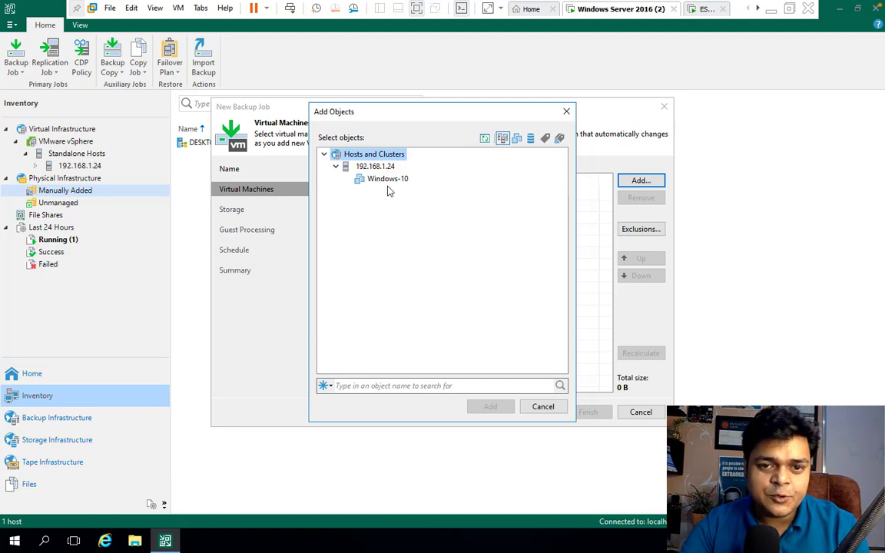
{"action": "left_click", "coordinate": [386, 180]}
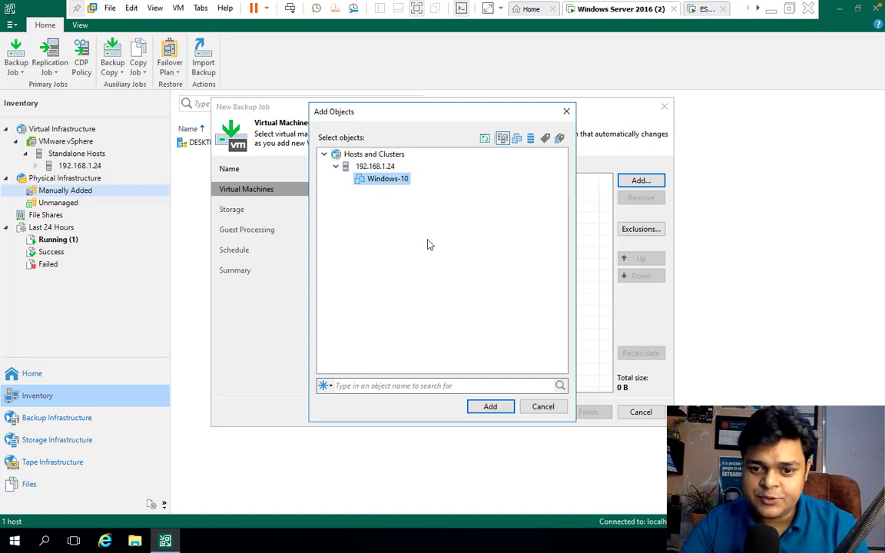
{"action": "left_click", "coordinate": [490, 406]}
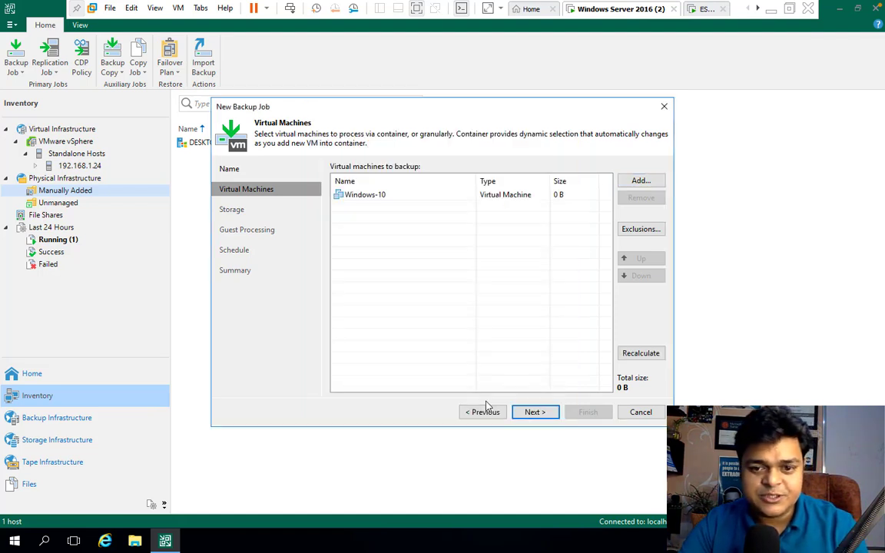
{"action": "left_click", "coordinate": [536, 412]}
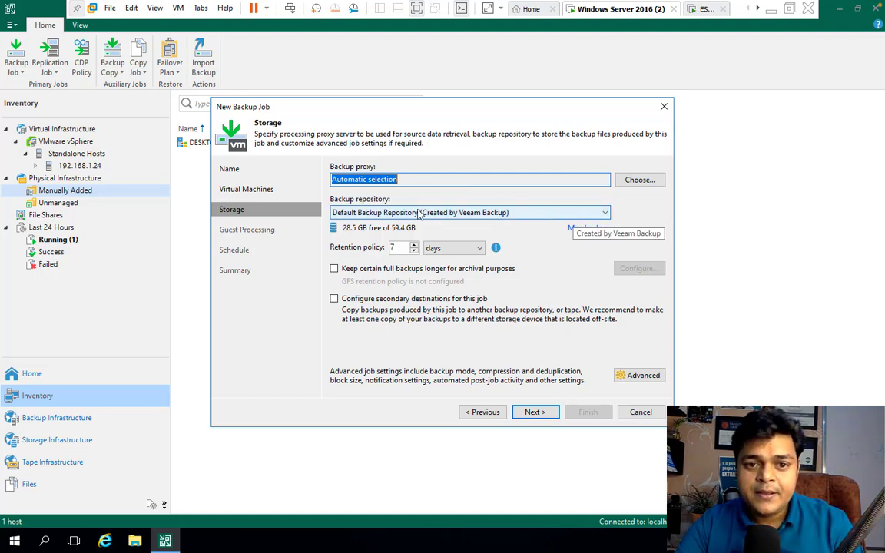
- Choose Backup-Repo-1 as the backup repository and continue to the schedule without enabling any guest processing options
{"action": "left_click", "coordinate": [453, 211]}
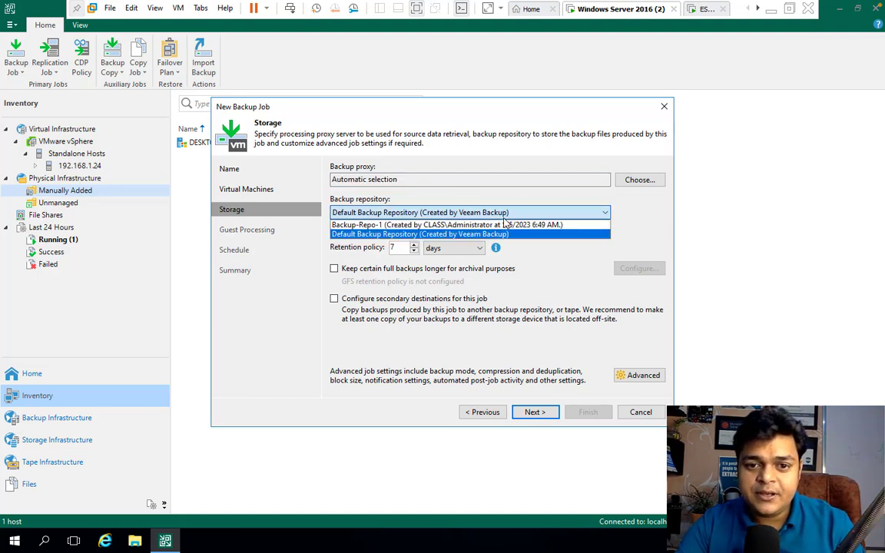
{"action": "left_click", "coordinate": [442, 224]}
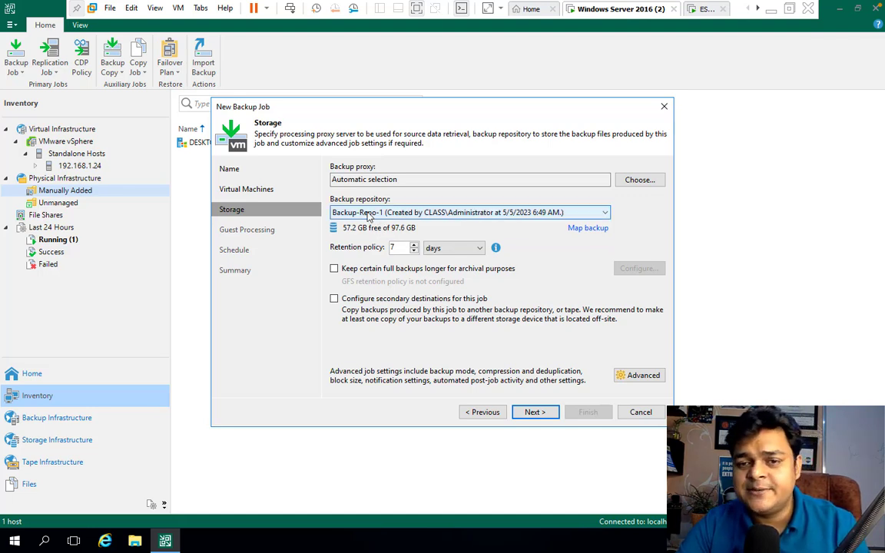
{"action": "left_click", "coordinate": [535, 412]}
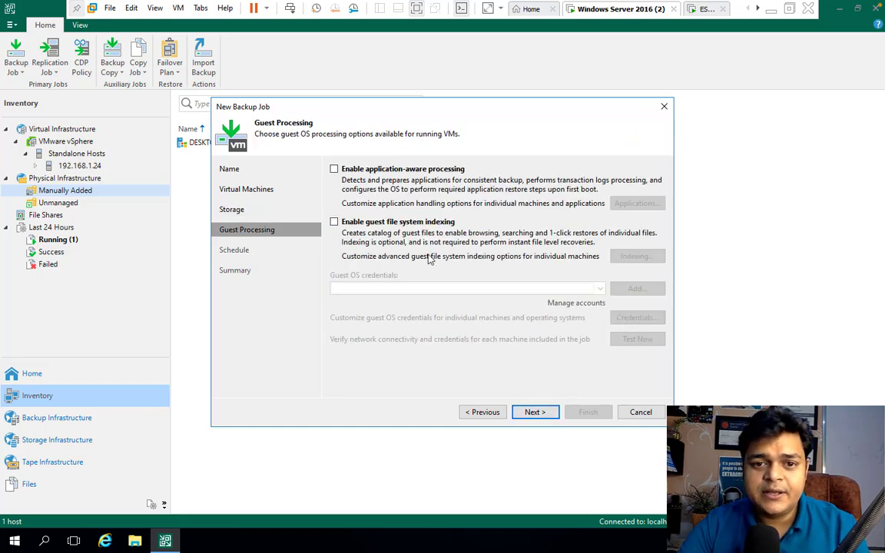
{"action": "left_click", "coordinate": [536, 412]}
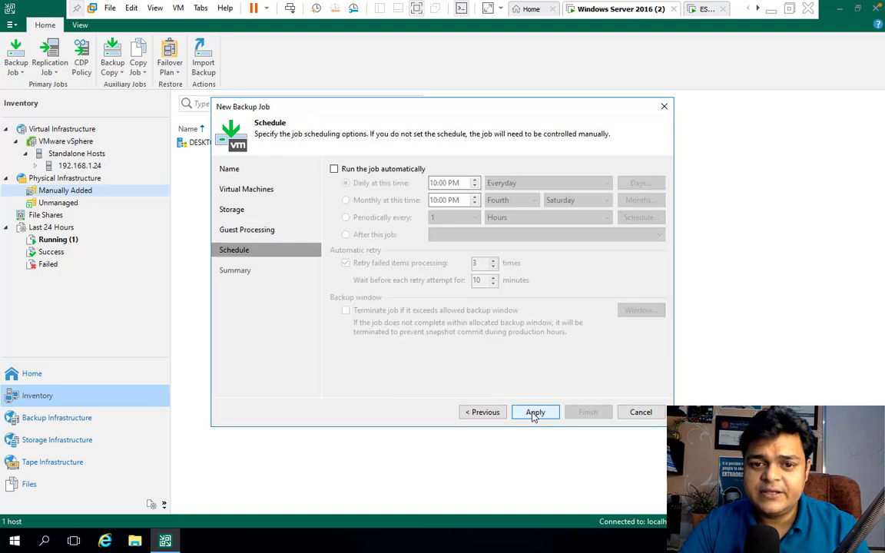
{"action": "left_click", "coordinate": [372, 169]}
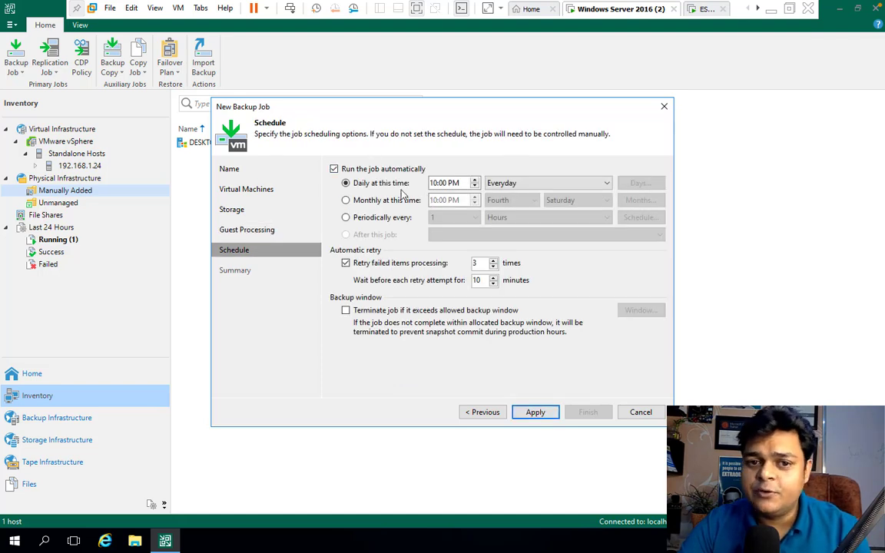
{"action": "left_click", "coordinate": [343, 171]}
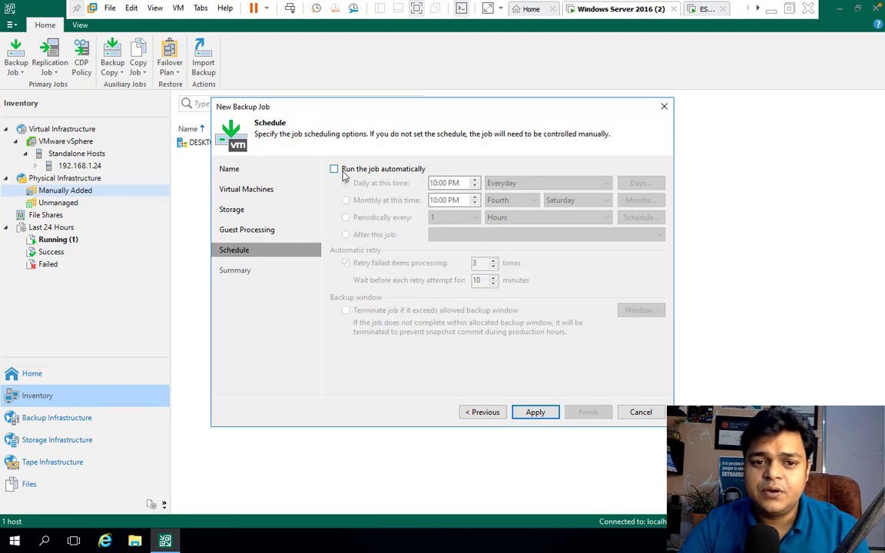
{"action": "left_click", "coordinate": [335, 170]}
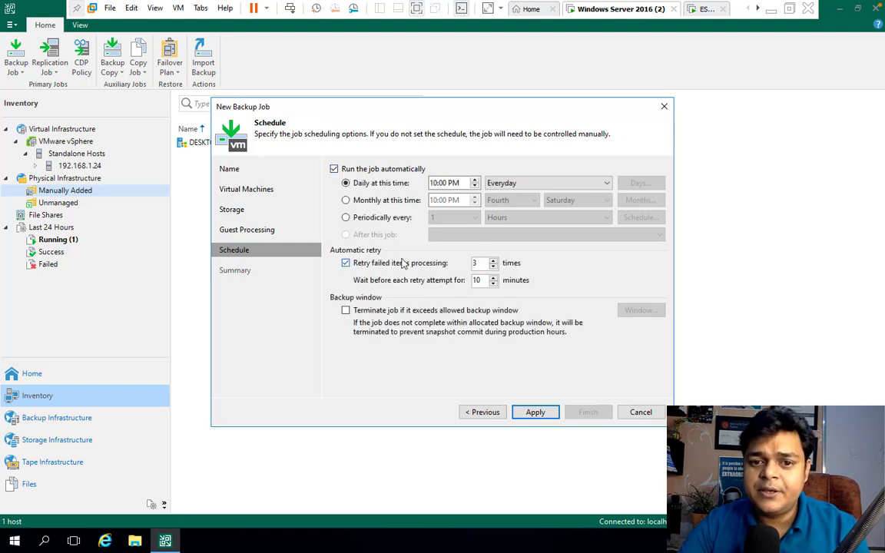
{"action": "left_click", "coordinate": [335, 169]}
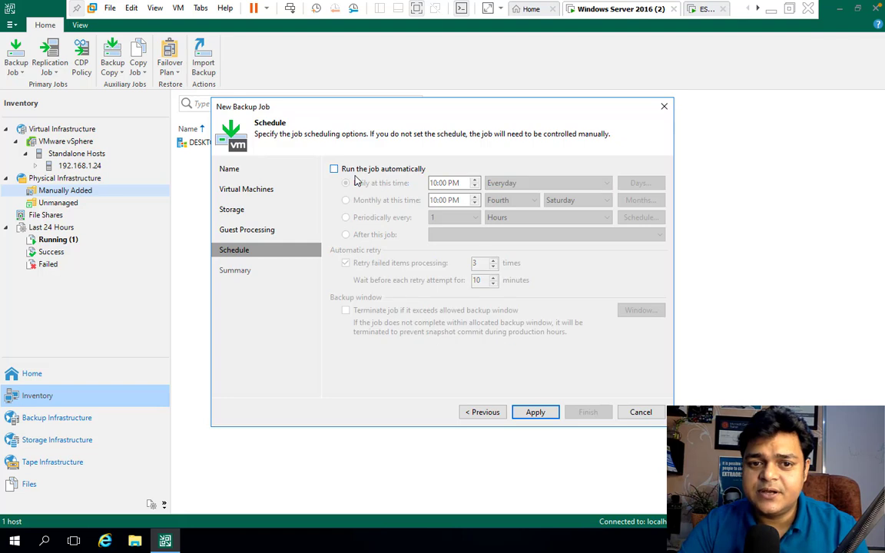
- Apply the job settings without an automatic schedule and finish the wizard with the job set to run immediately
{"action": "left_click", "coordinate": [535, 415]}
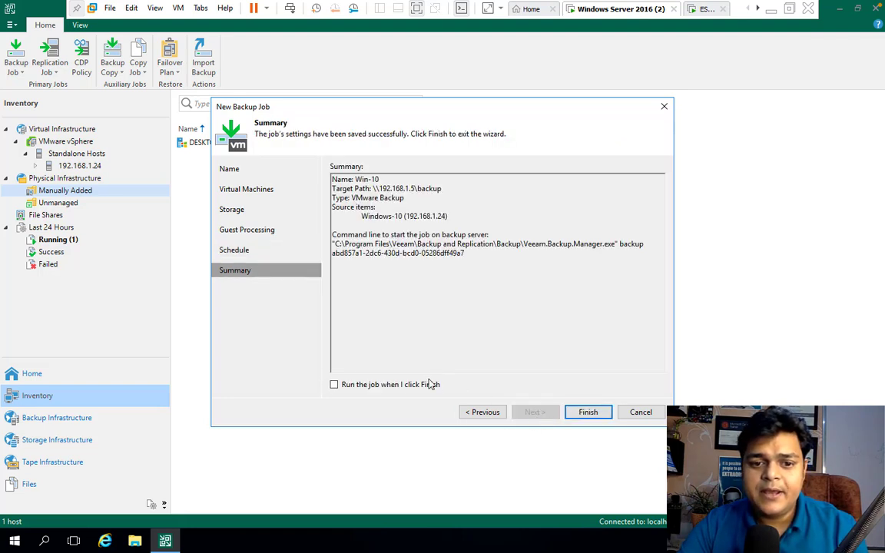
{"action": "left_click", "coordinate": [361, 386]}
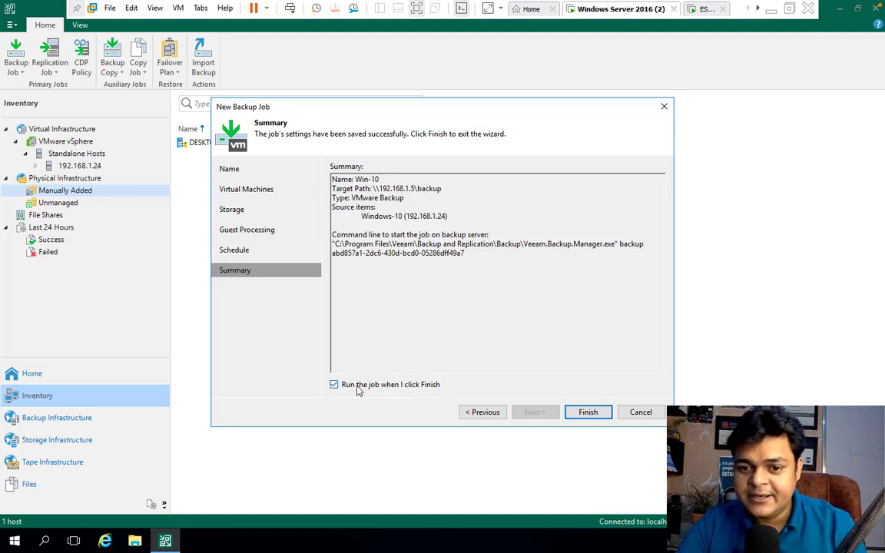
{"action": "left_click", "coordinate": [588, 413]}
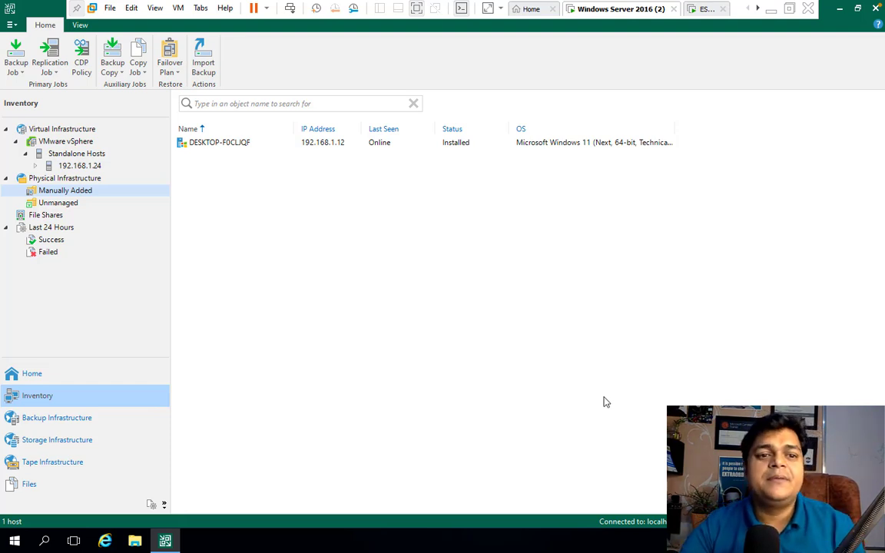
- Rescan the Manually Added protection group under Physical Infrastructure
{"action": "right_click", "coordinate": [484, 370]}
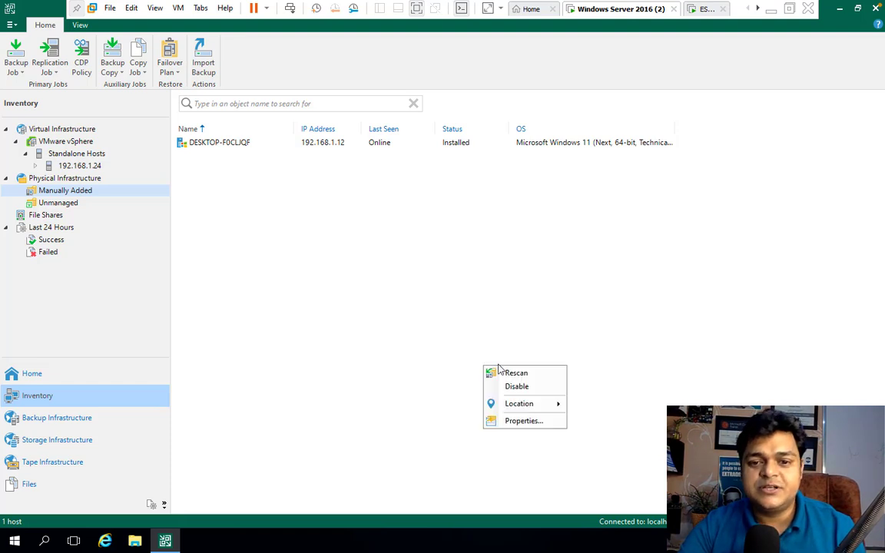
{"action": "left_click", "coordinate": [581, 335]}
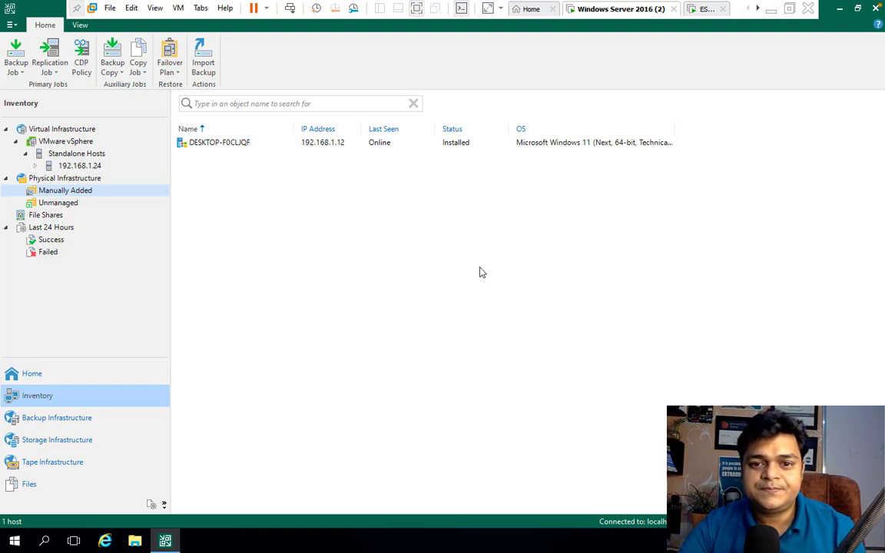
{"action": "left_click", "coordinate": [56, 196]}
{"action": "right_click", "coordinate": [58, 195]}
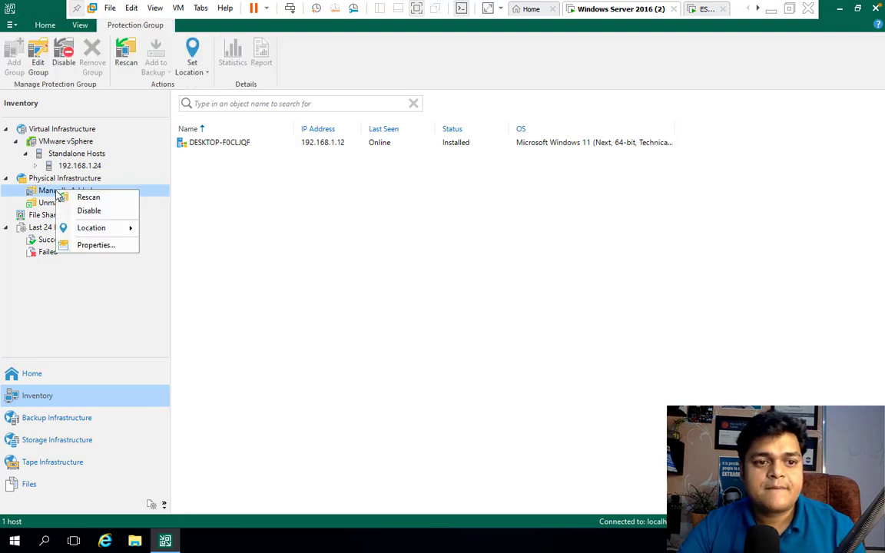
{"action": "left_click", "coordinate": [105, 198]}
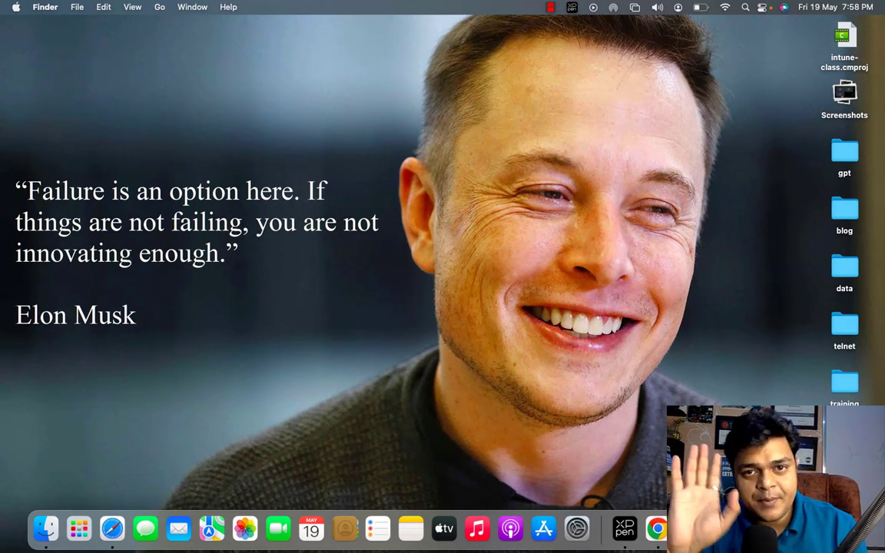
{"action": "right_click", "coordinate": [786, 528]}
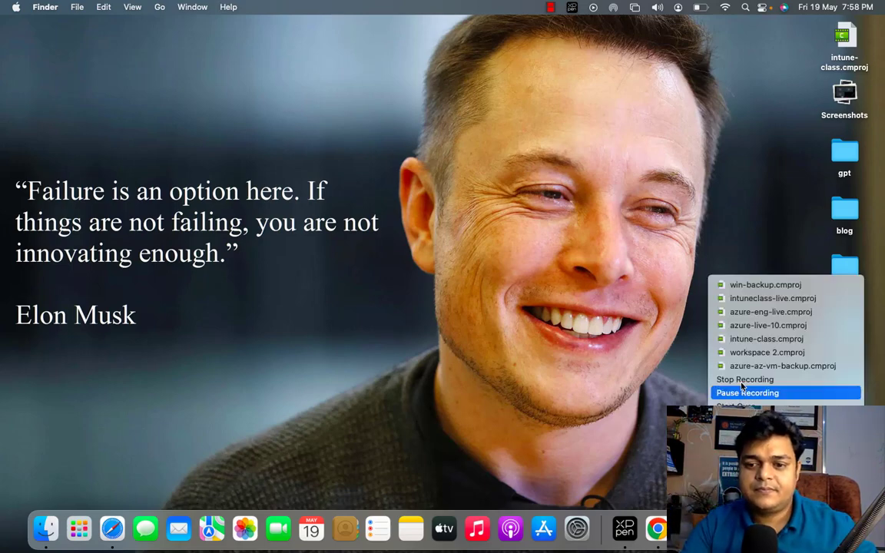